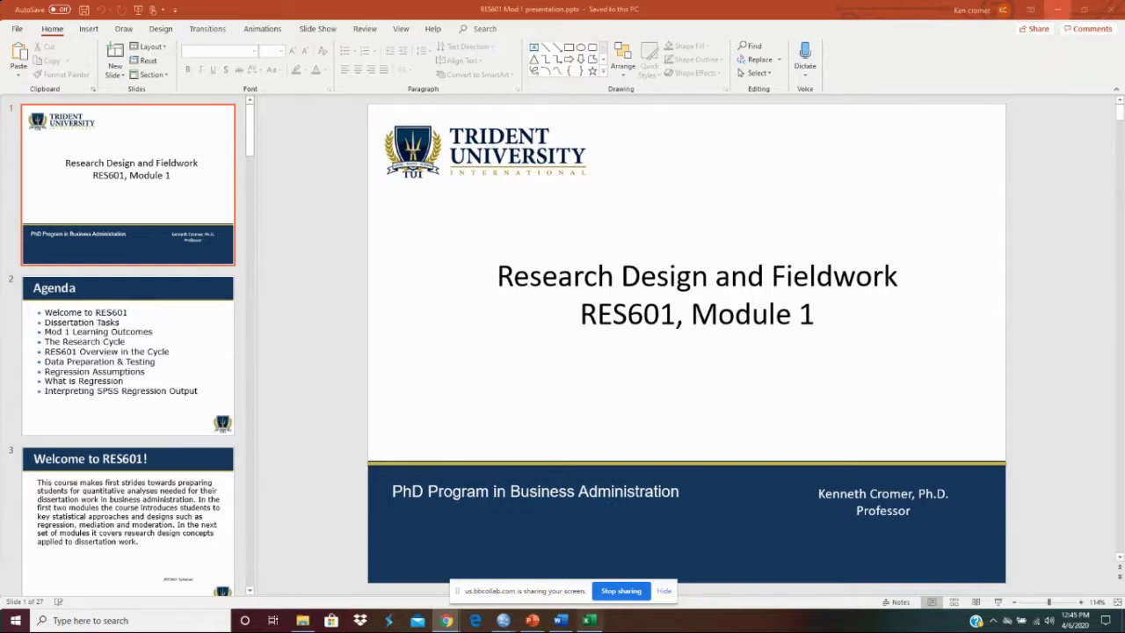
- Switch to the raw dataset workbook in Excel and examine the responses in rows 2 and 9, including the blank OC9 cell
{"action": "left_click", "coordinate": [591, 621]}
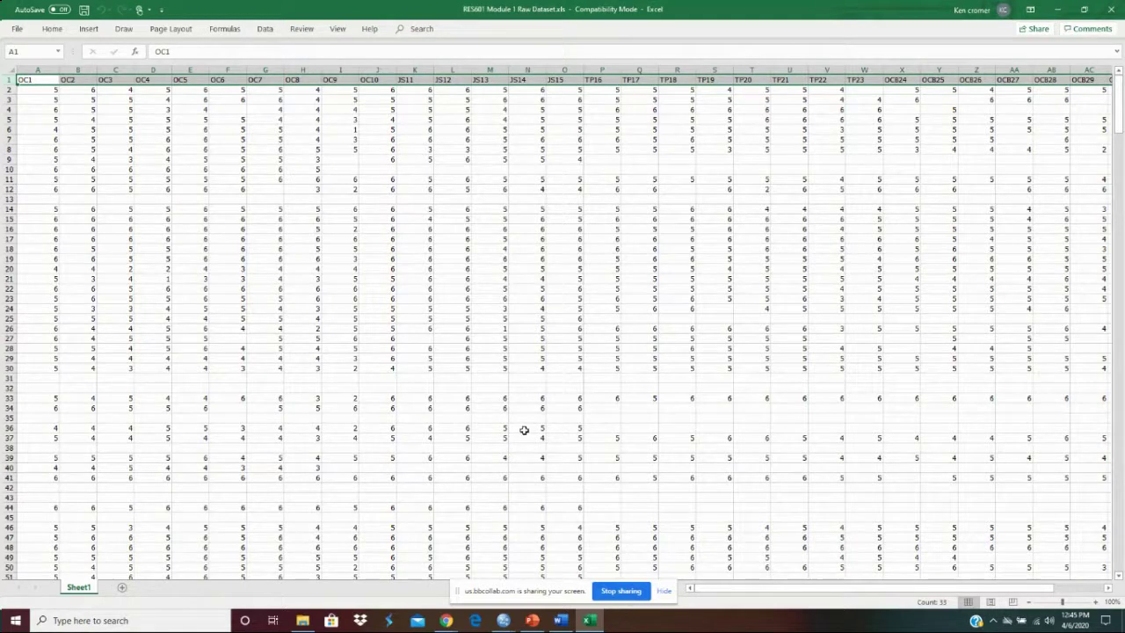
{"action": "left_click", "coordinate": [9, 91]}
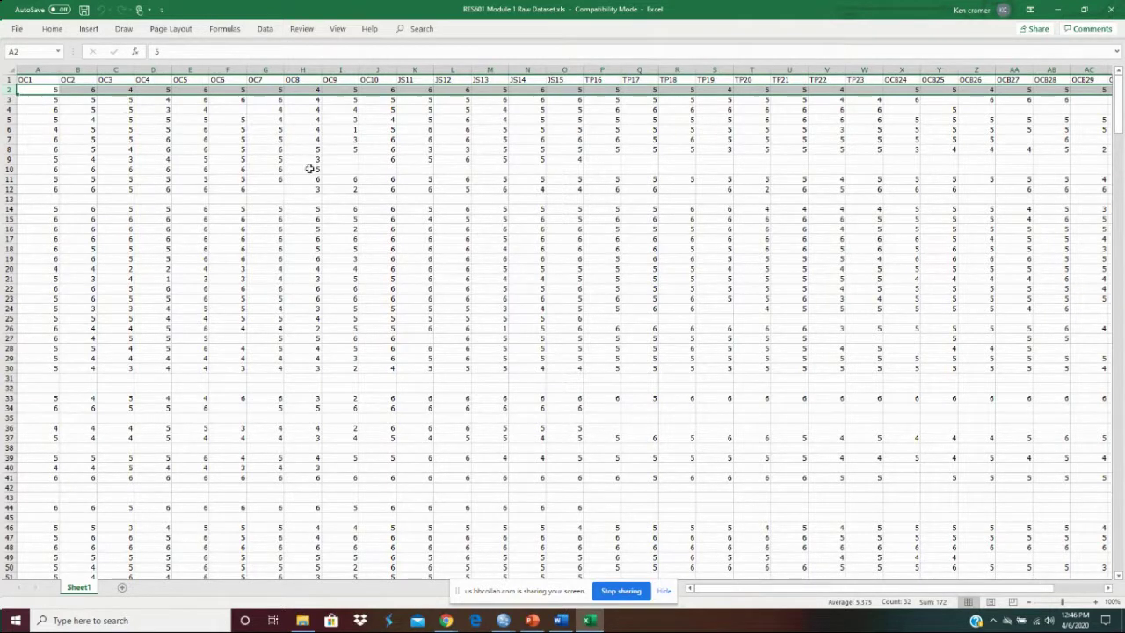
{"action": "left_click", "coordinate": [9, 159]}
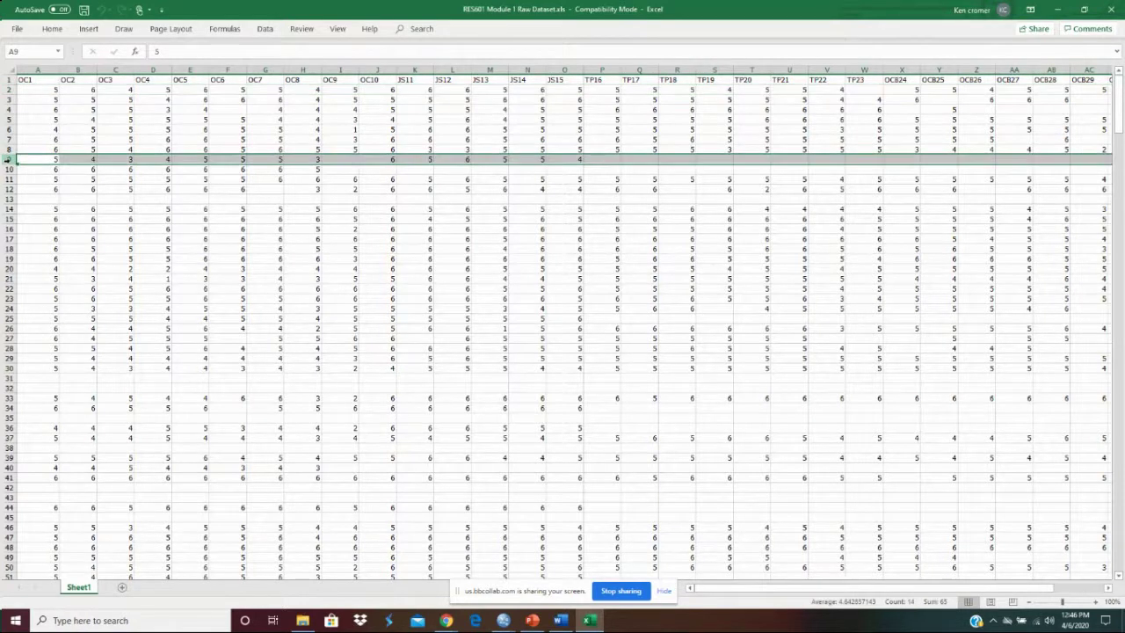
{"action": "left_click", "coordinate": [342, 159]}
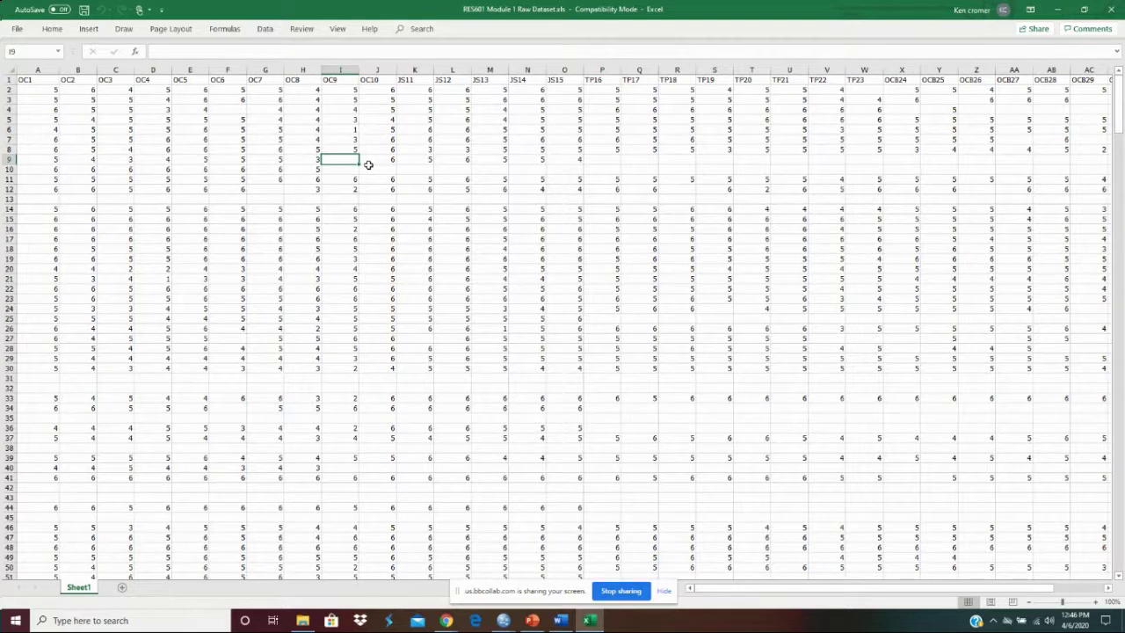
- Delete the incomplete response row 9, along with the incomplete row directly below it
{"action": "left_click", "coordinate": [9, 159]}
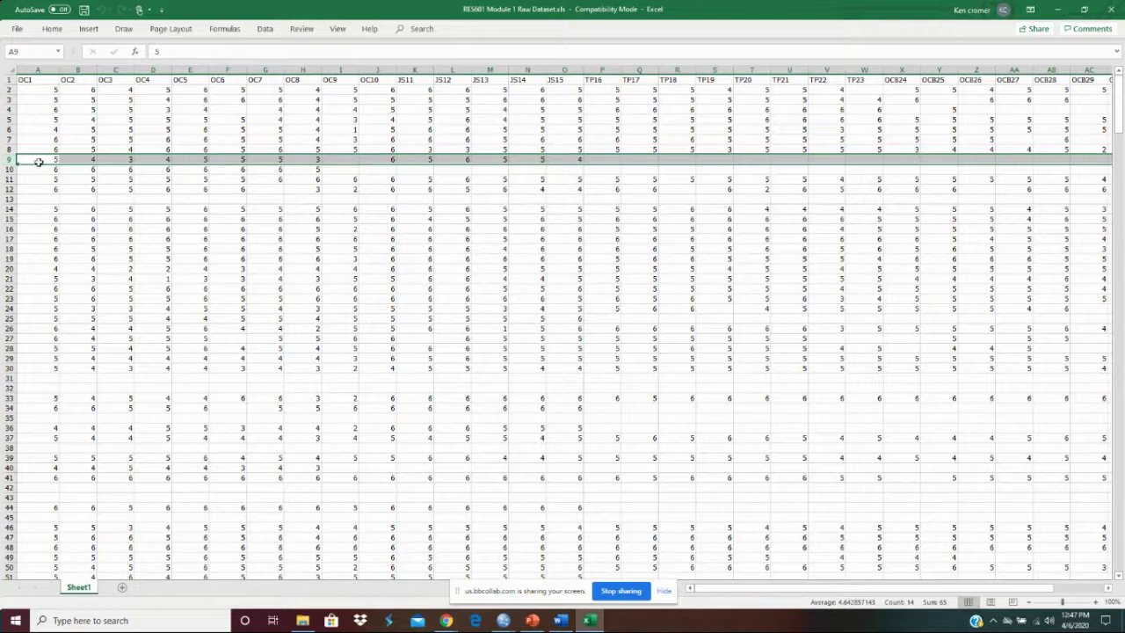
{"action": "right_click", "coordinate": [10, 161]}
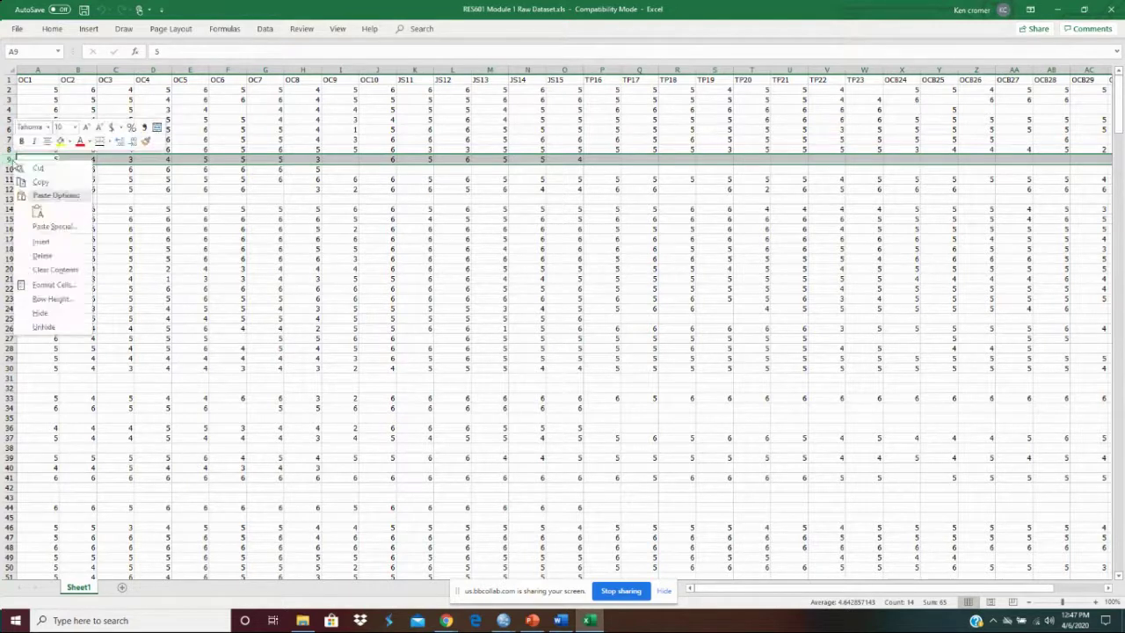
{"action": "left_click", "coordinate": [38, 255]}
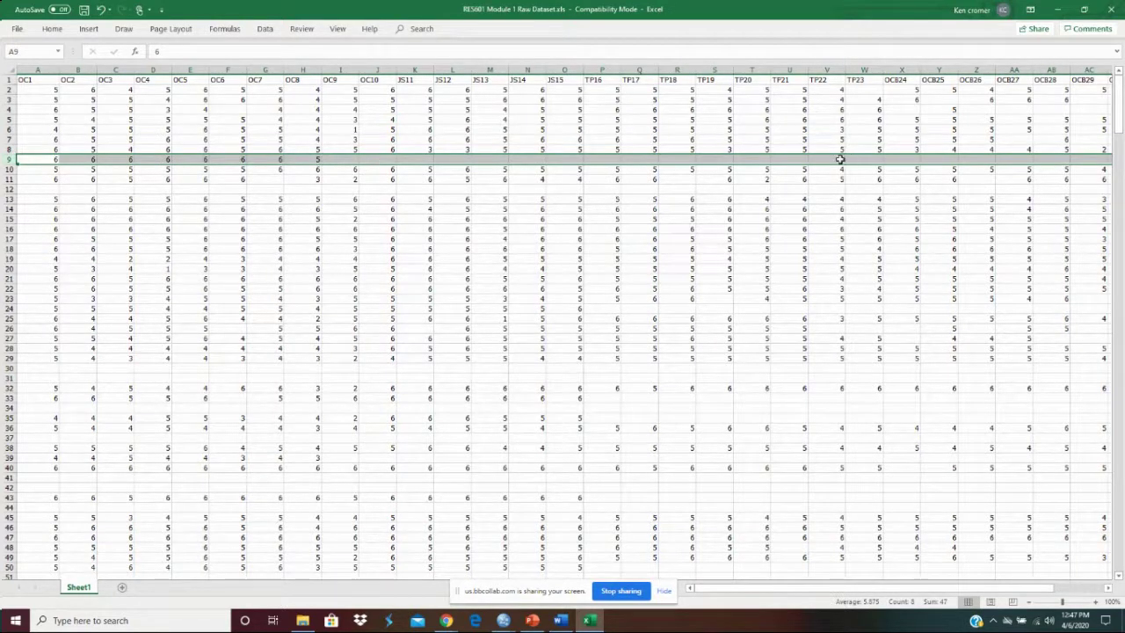
{"action": "right_click", "coordinate": [10, 159]}
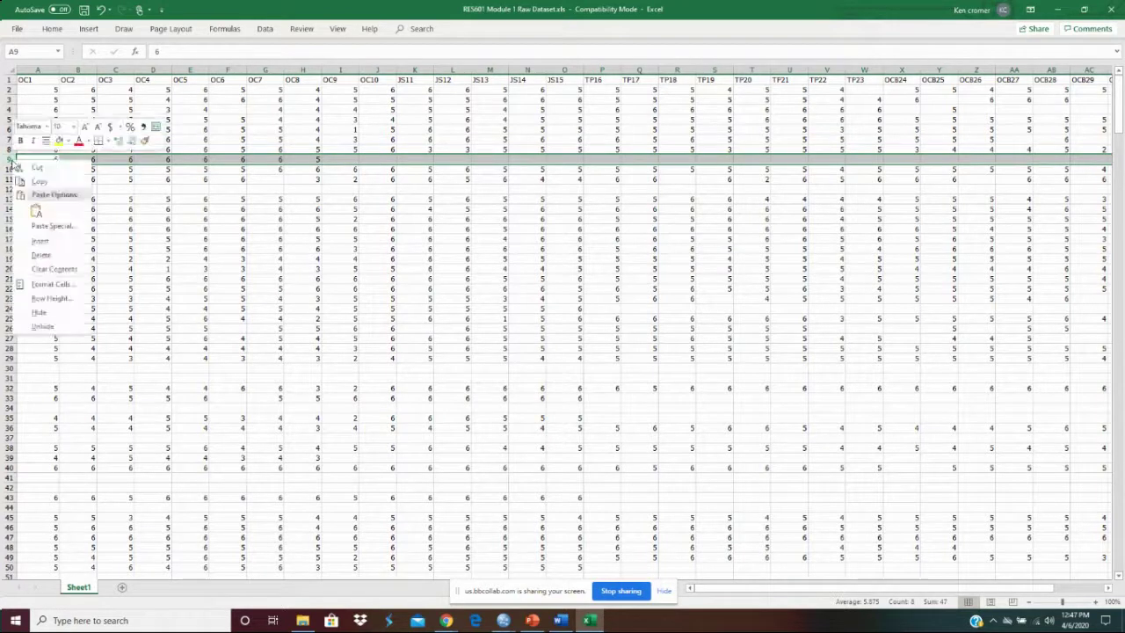
{"action": "left_click", "coordinate": [42, 254]}
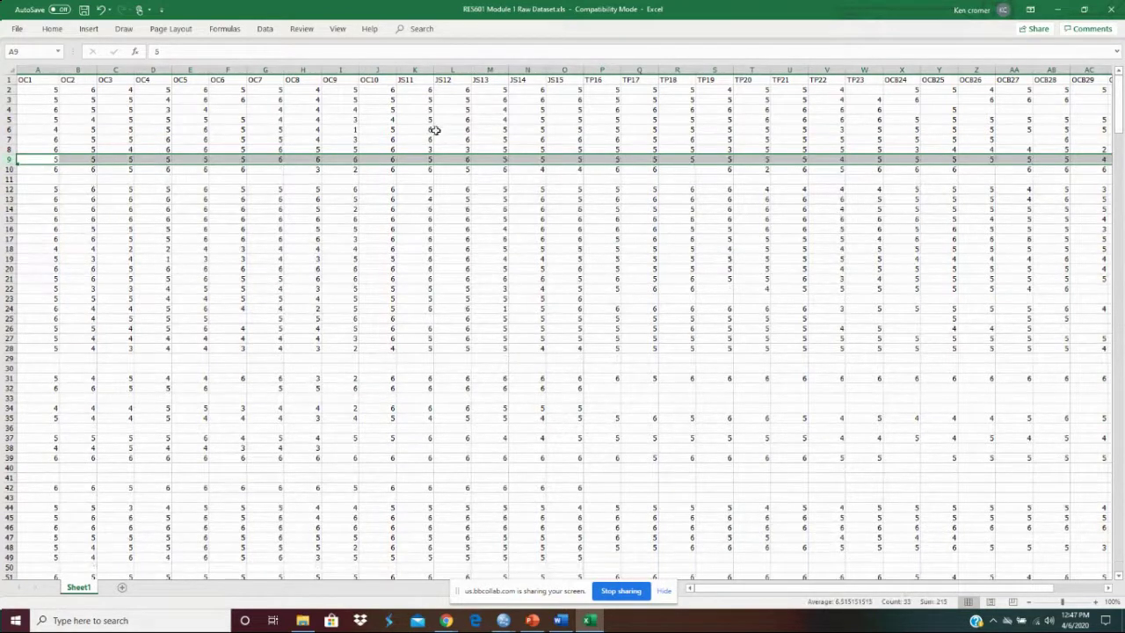
- Delete the blank row 11 and the incomplete response row 22 from the dataset
{"action": "left_click", "coordinate": [9, 179]}
{"action": "right_click", "coordinate": [10, 179]}
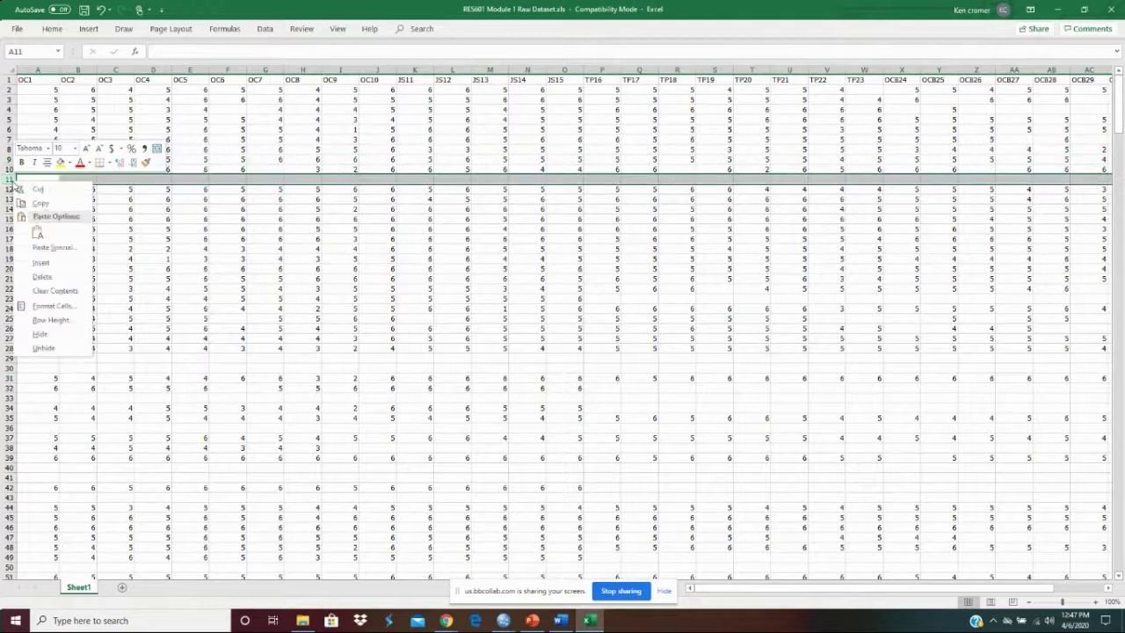
{"action": "left_click", "coordinate": [44, 273]}
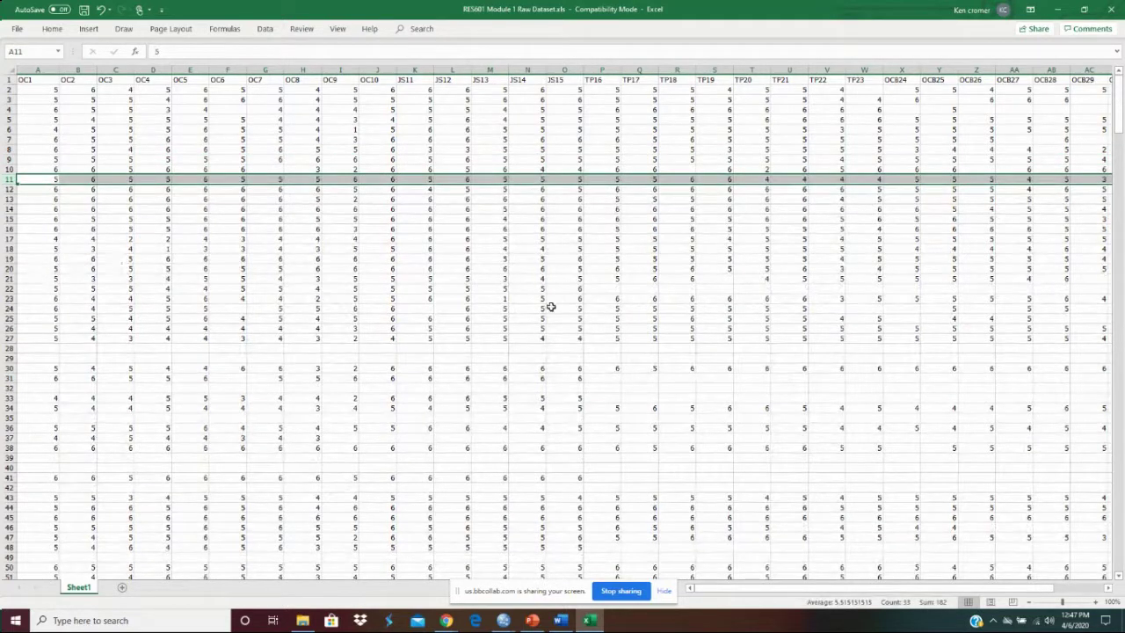
{"action": "left_click", "coordinate": [665, 289]}
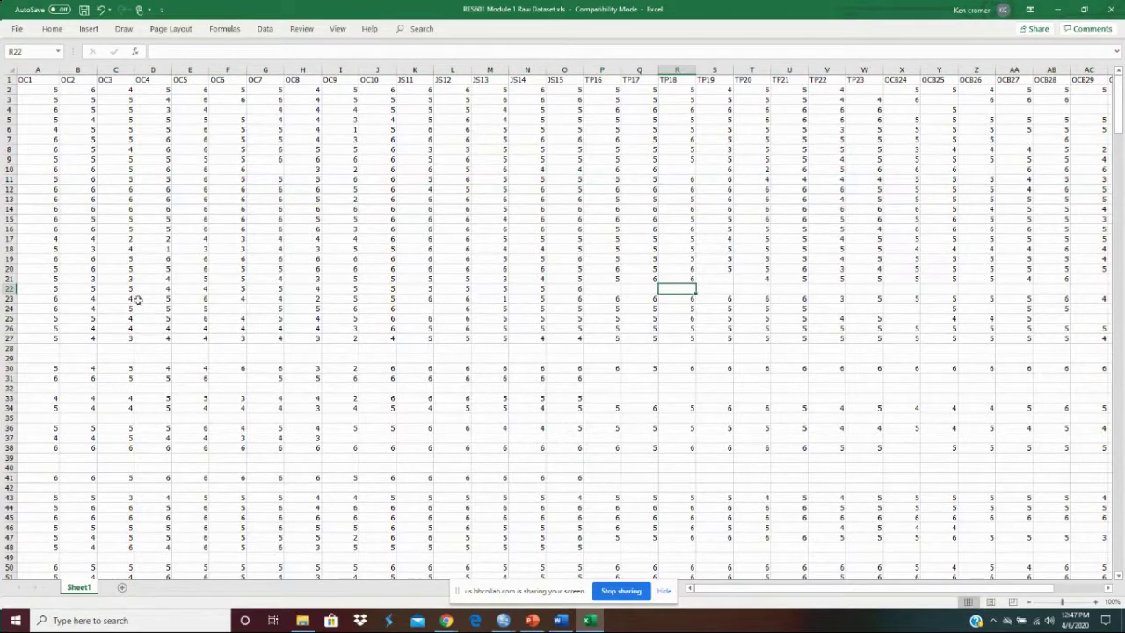
{"action": "left_click", "coordinate": [11, 289]}
{"action": "right_click", "coordinate": [12, 290]}
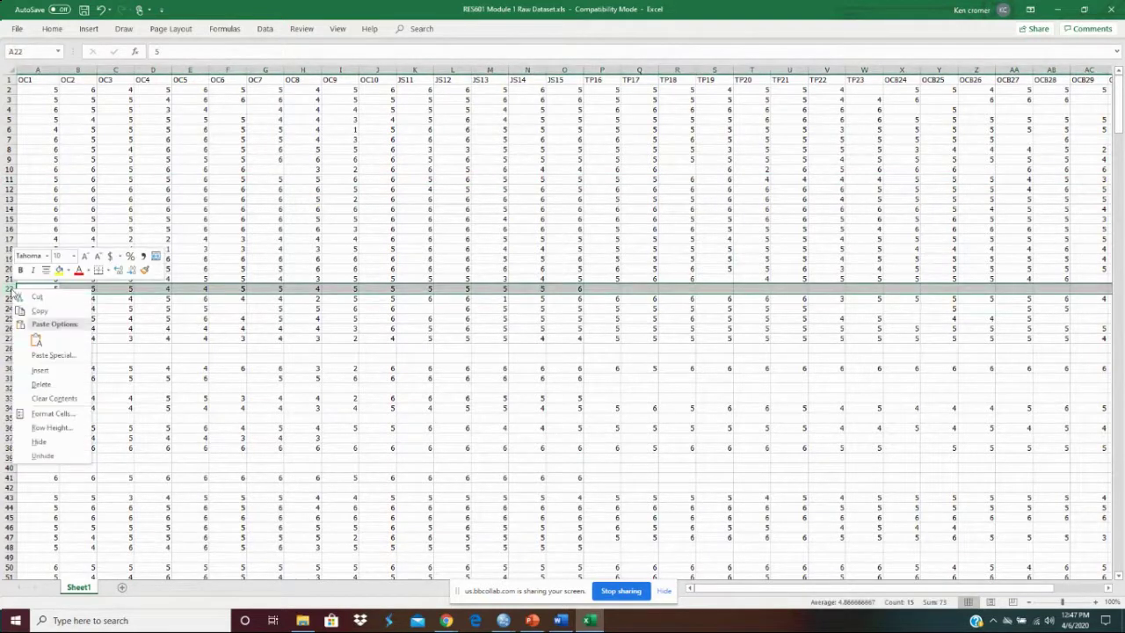
{"action": "left_click", "coordinate": [41, 384]}
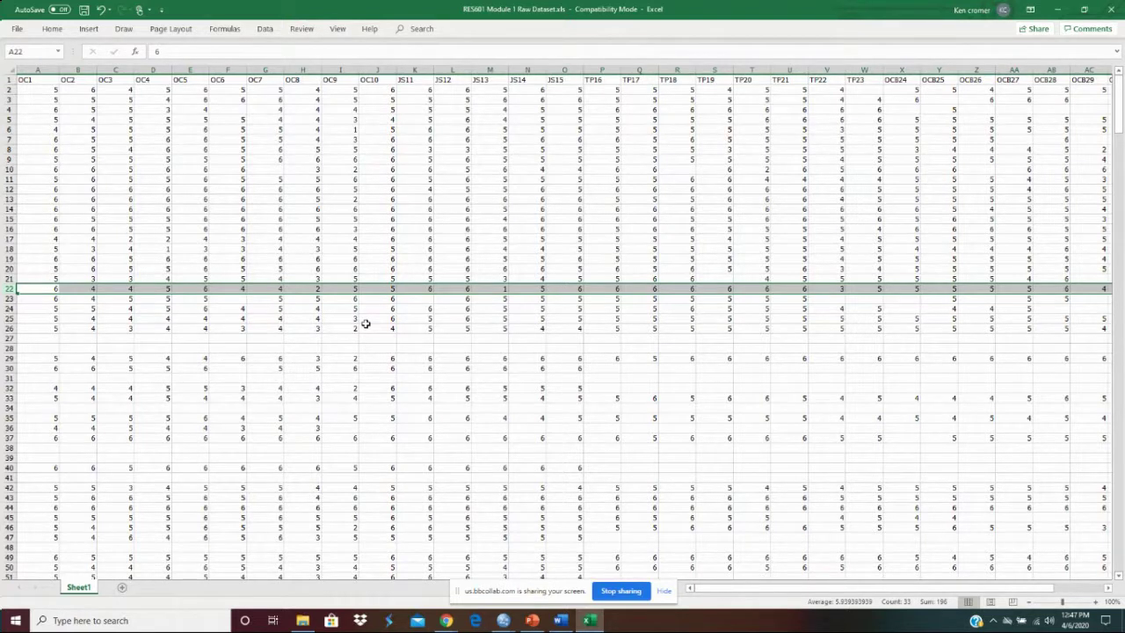
{"action": "scroll", "coordinate": [357, 325], "scroll_direction": "down", "scroll_amount": 2}
{"action": "scroll", "coordinate": [357, 325], "scroll_direction": "up", "scroll_amount": 2}
- Switch to the Untitled2 dataset in the SPSS Data Editor and examine the blank OC7 value in case 8
{"action": "mouse_move", "coordinate": [504, 622]}
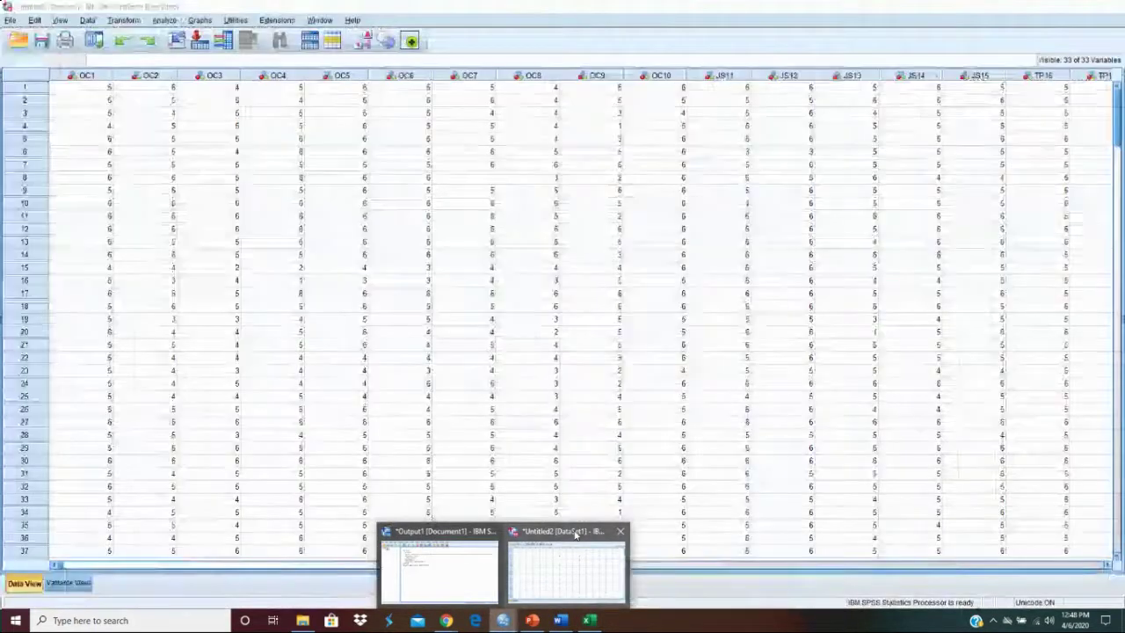
{"action": "left_click", "coordinate": [576, 533]}
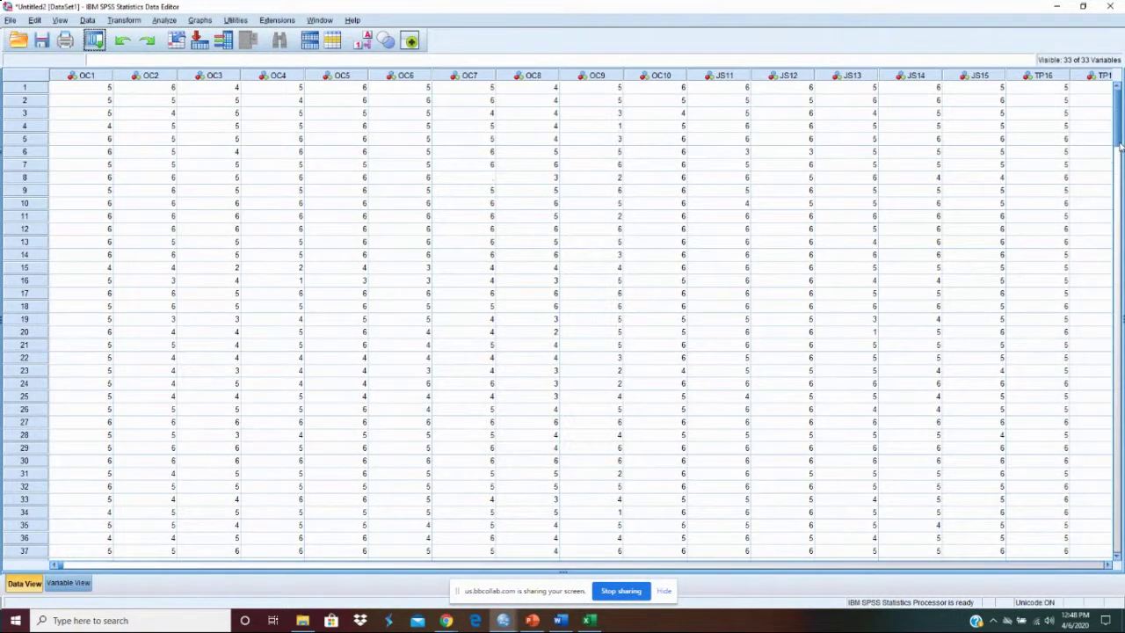
{"action": "mouse_move", "coordinate": [1121, 150]}
{"action": "left_mouse_down"}
{"action": "mouse_move", "coordinate": [1121, 508]}
{"action": "mouse_move", "coordinate": [1120, 132]}
{"action": "left_mouse_up"}
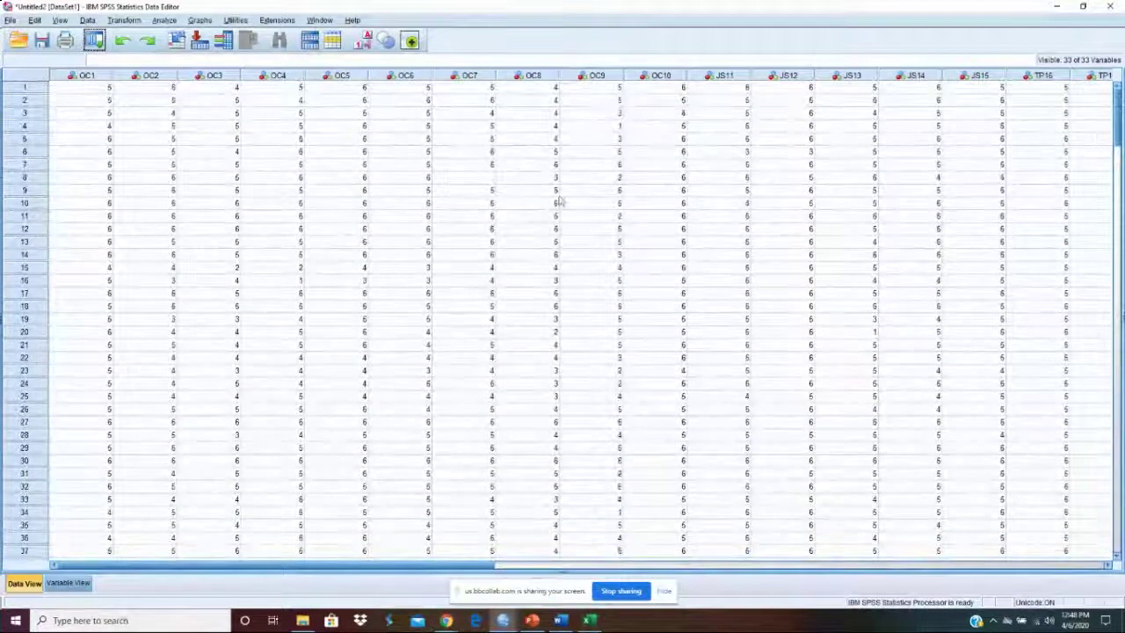
{"action": "left_click", "coordinate": [479, 180]}
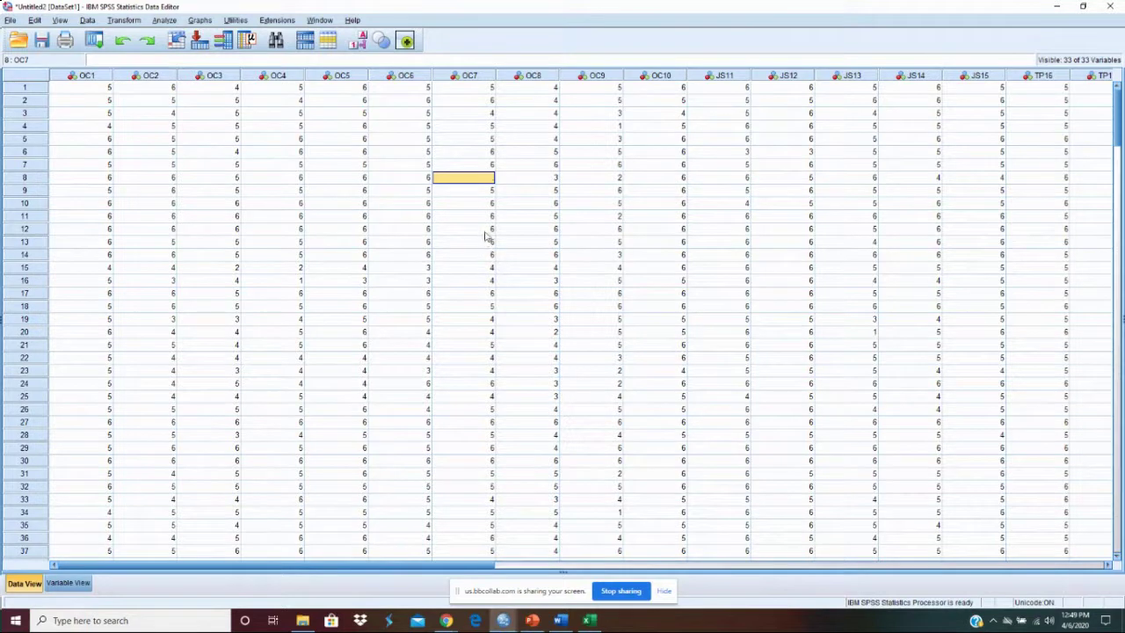
- Replace the missing values of variables OC1 through OCB31 using the series mean method
{"action": "left_click", "coordinate": [88, 93]}
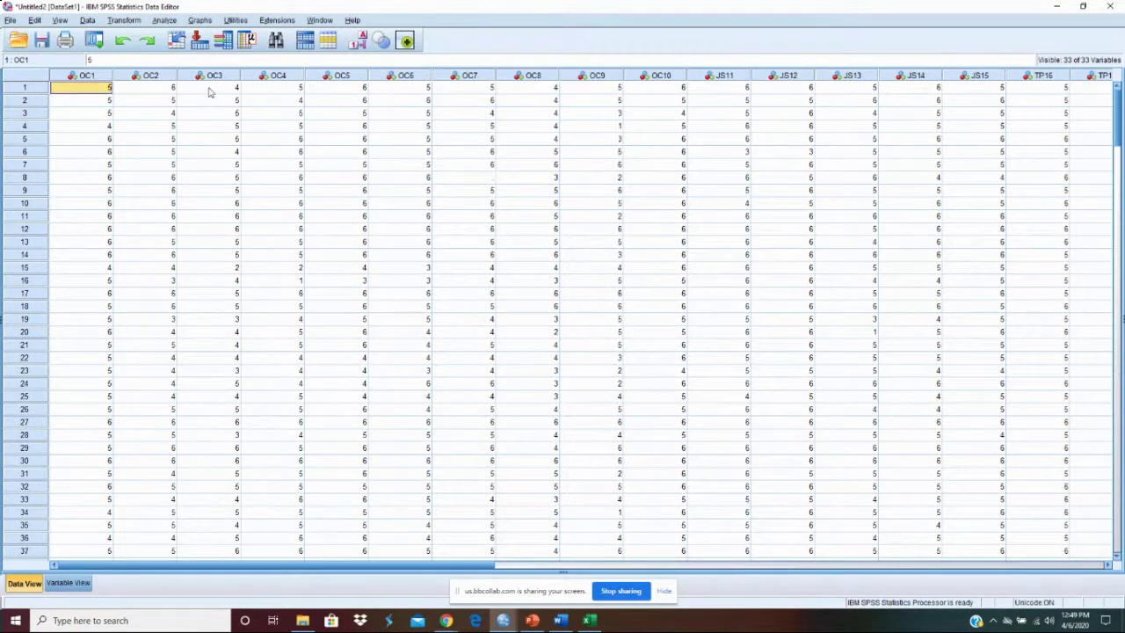
{"action": "left_click", "coordinate": [128, 24]}
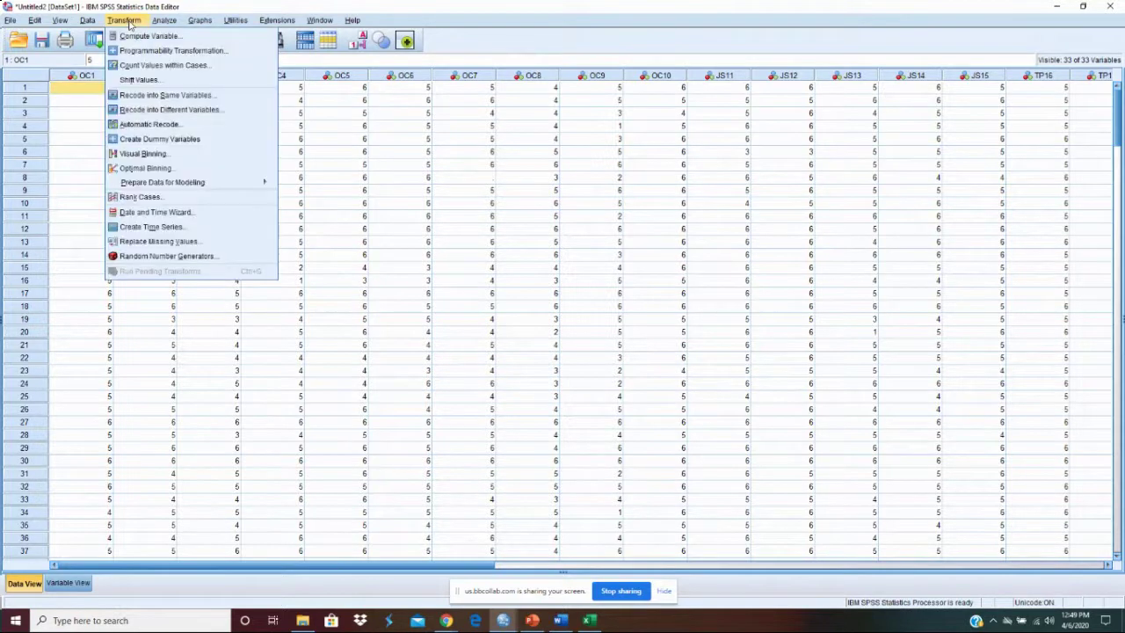
{"action": "left_click", "coordinate": [158, 242]}
{"action": "left_click_drag", "start_coordinate": [514, 279], "coordinate": [513, 355]}
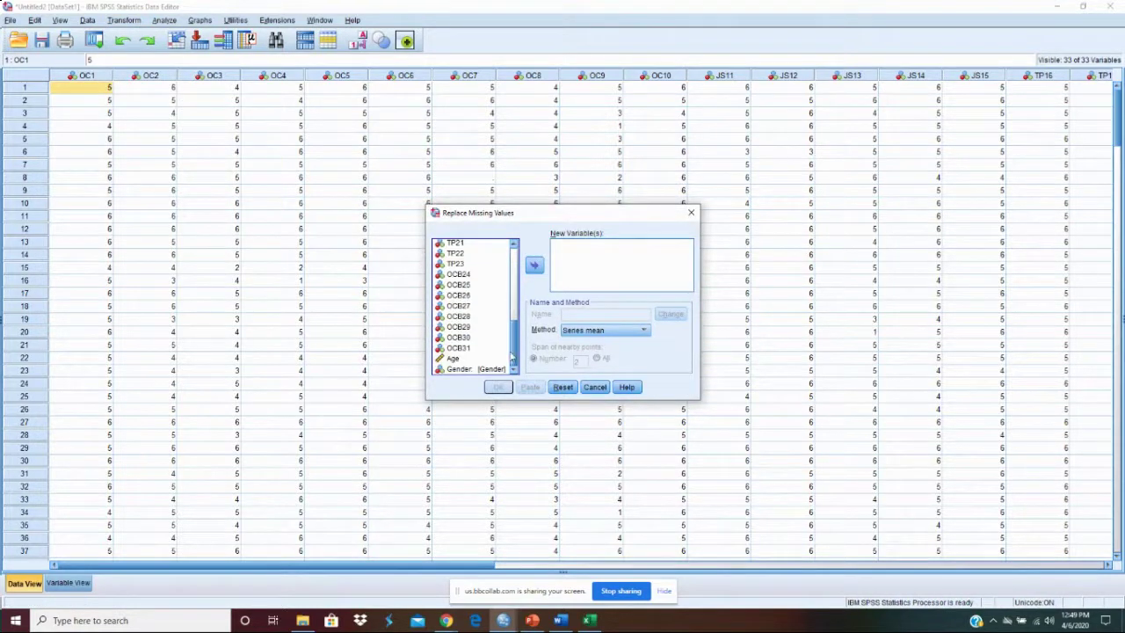
{"action": "left_click", "coordinate": [469, 350], "text": "shift"}
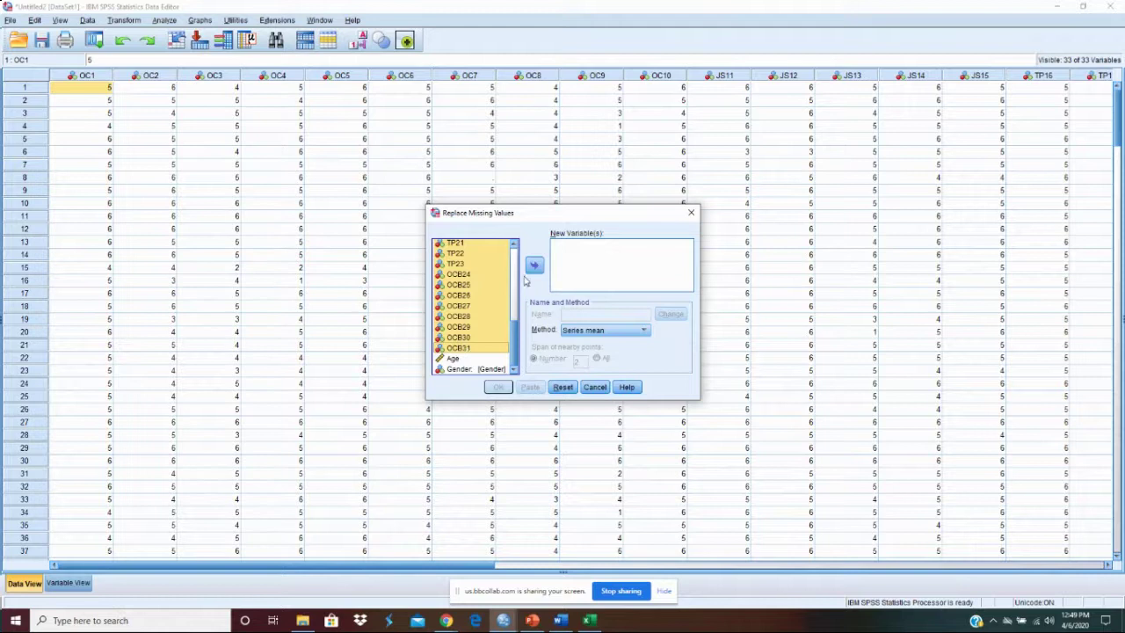
{"action": "left_click", "coordinate": [534, 267]}
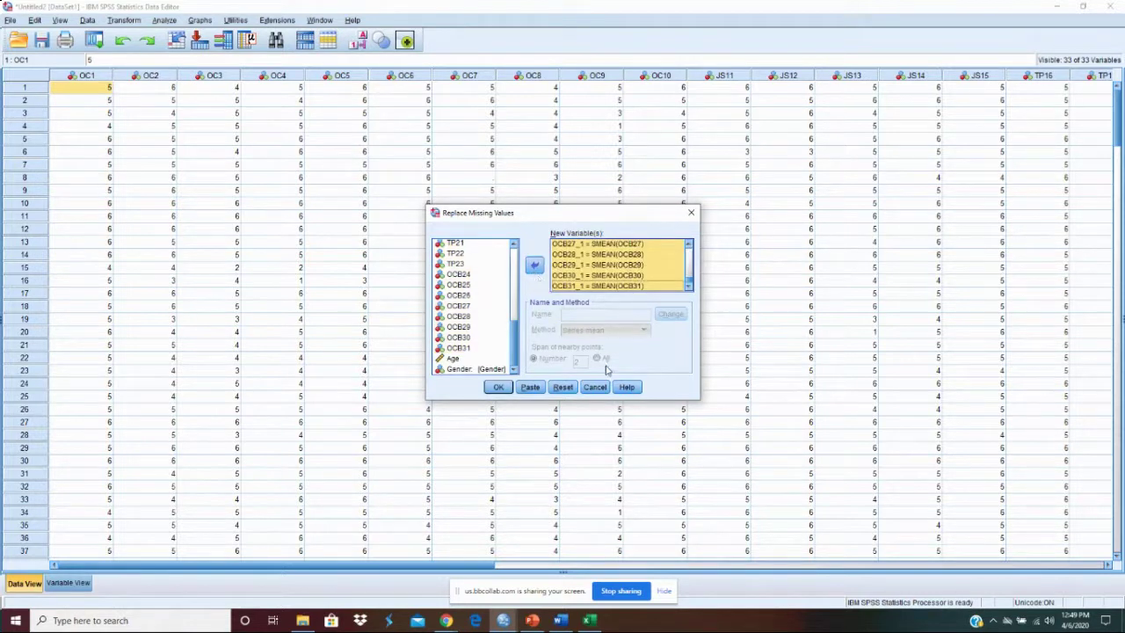
{"action": "left_click", "coordinate": [499, 388]}
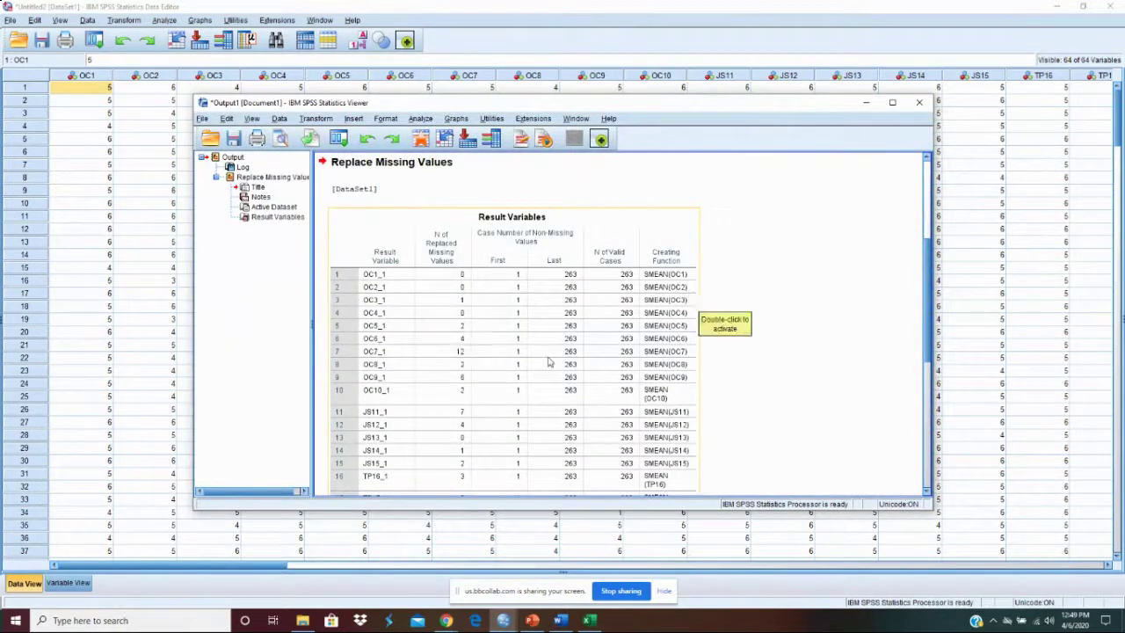
- Examine the number of replaced missing values for each variable in the Result Variables output table
{"action": "left_click_drag", "start_coordinate": [403, 105], "coordinate": [376, 80]}
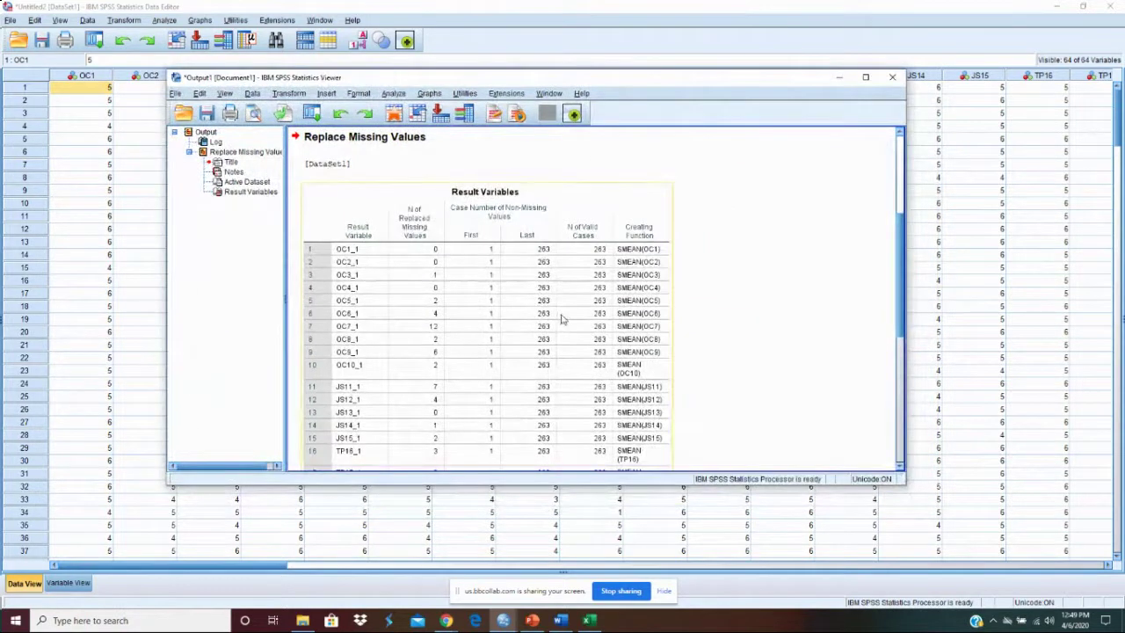
{"action": "left_click", "coordinate": [359, 253]}
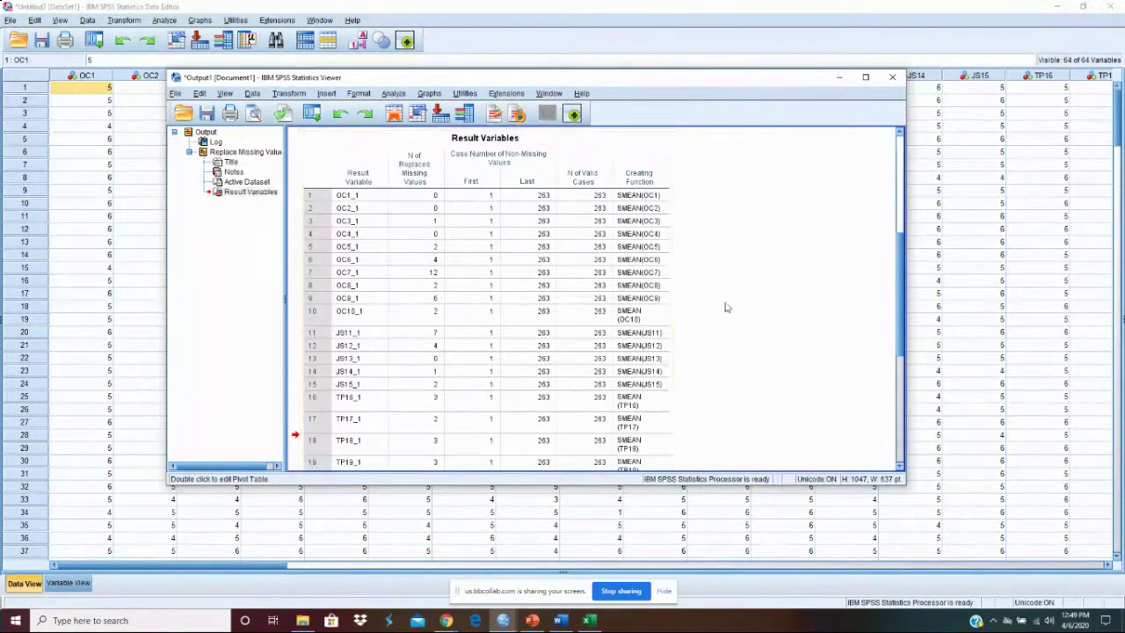
{"action": "left_click", "coordinate": [464, 283]}
{"action": "scroll", "coordinate": [464, 283], "scroll_direction": "down", "scroll_amount": 5}
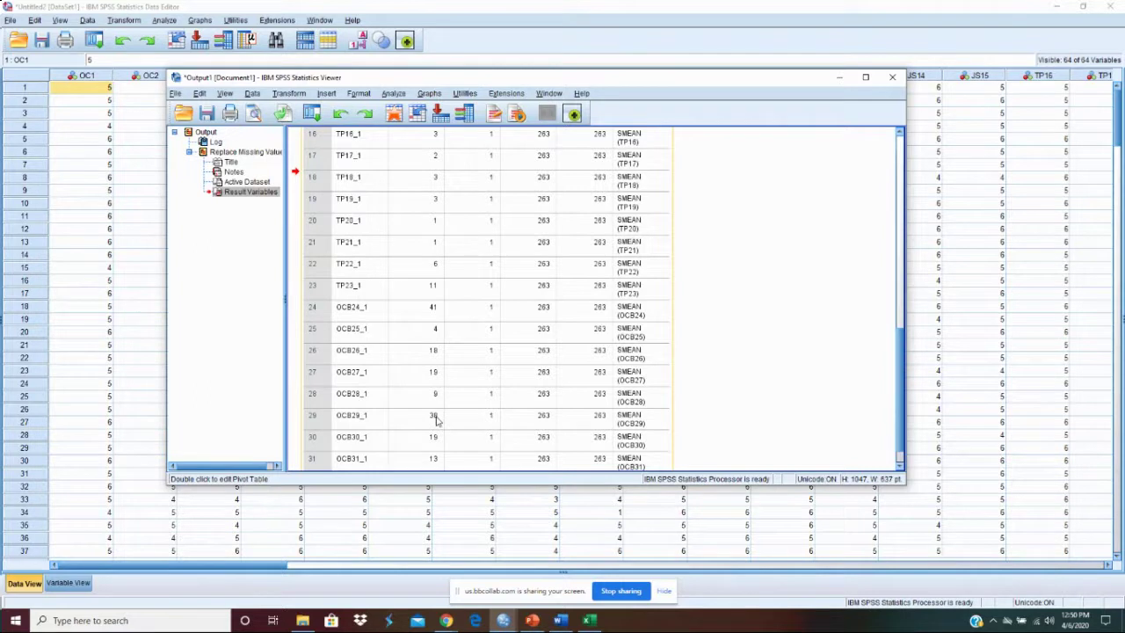
{"action": "scroll", "coordinate": [437, 420], "scroll_direction": "down", "scroll_amount": 1}
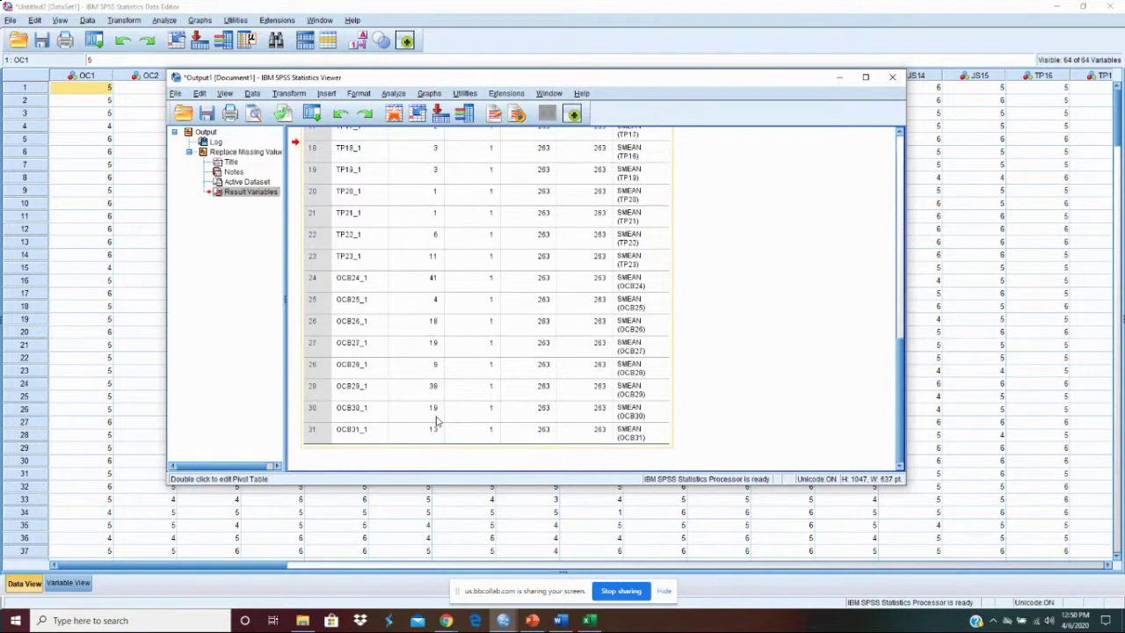
{"action": "scroll", "coordinate": [437, 420], "scroll_direction": "up", "scroll_amount": 10}
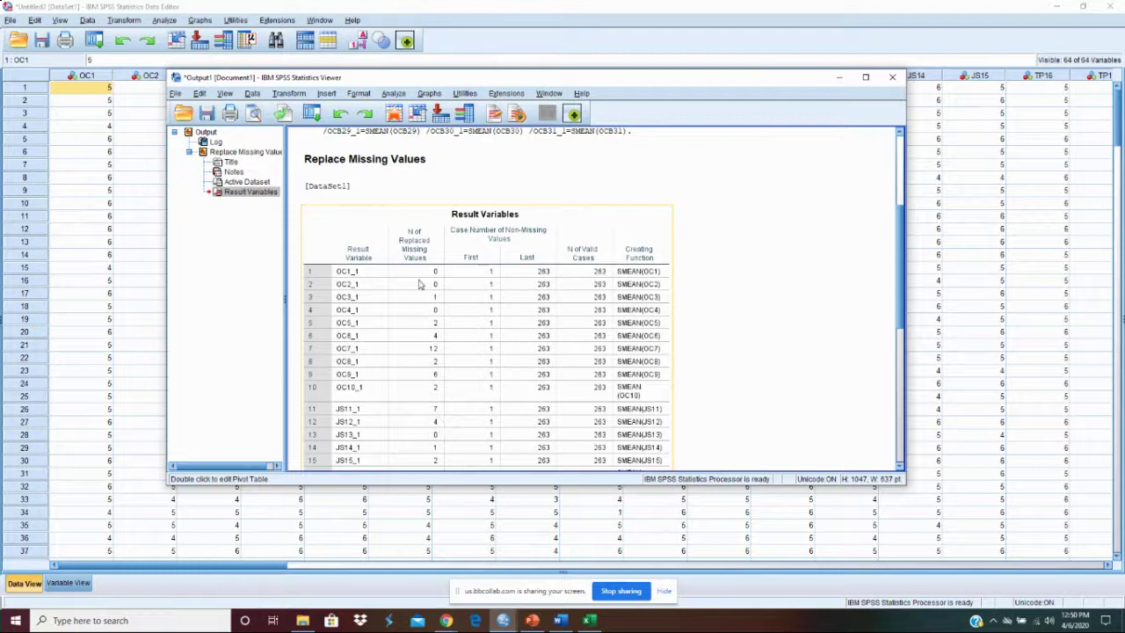
- Copy the Result Variables table into cell B4 of a new worksheet in the Excel raw dataset workbook
{"action": "scroll", "coordinate": [420, 285], "scroll_direction": "down", "scroll_amount": 3}
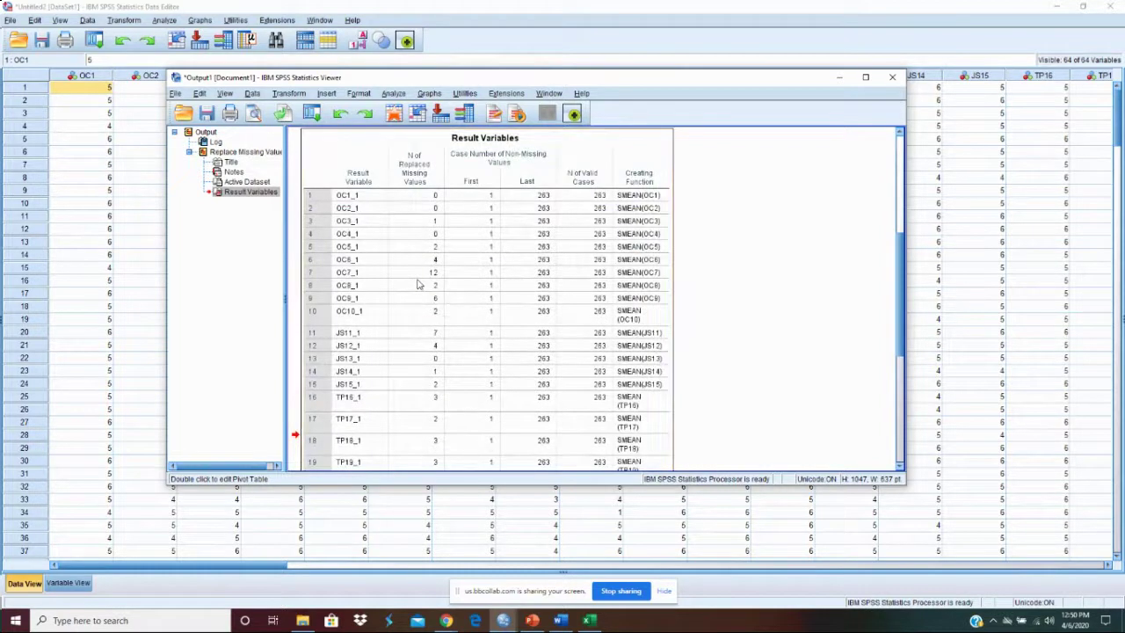
{"action": "right_click", "coordinate": [419, 280]}
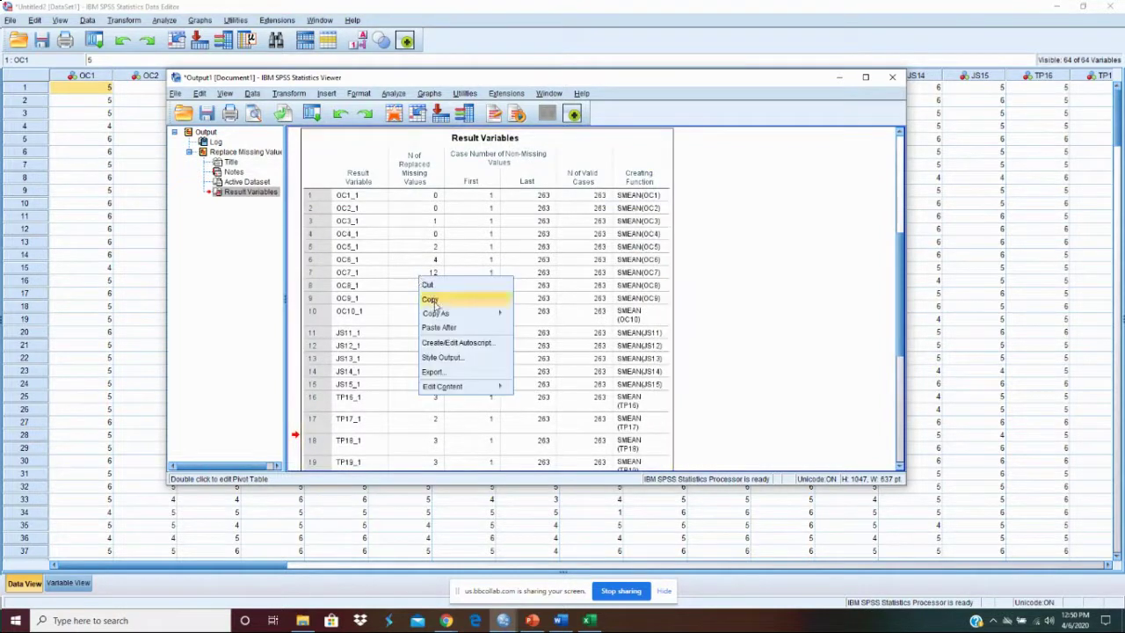
{"action": "left_click", "coordinate": [433, 299]}
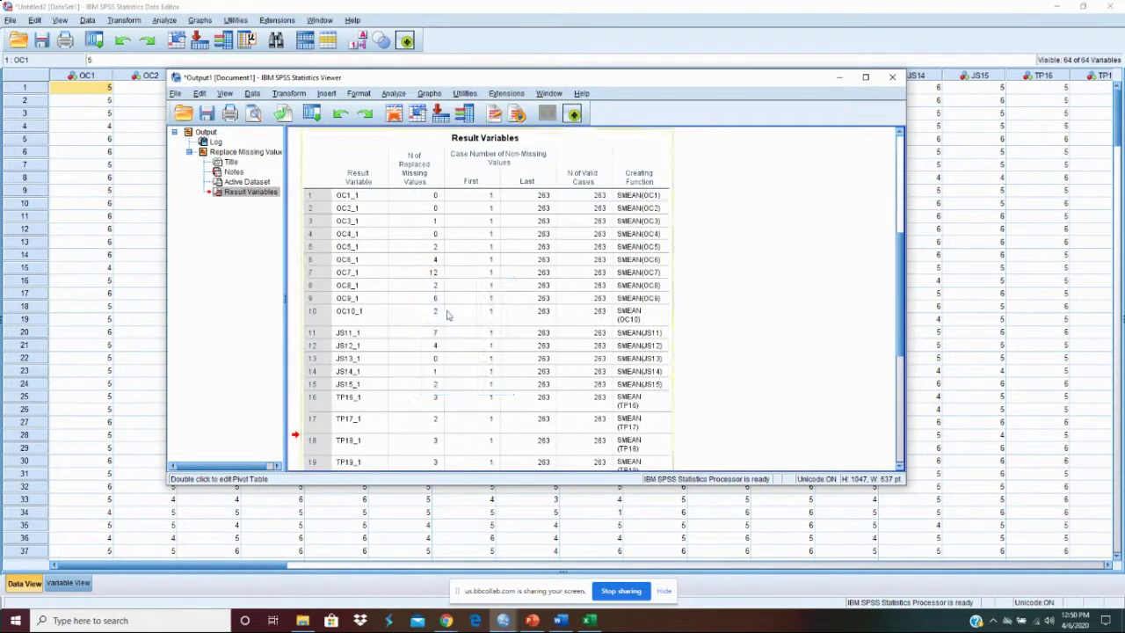
{"action": "left_click", "coordinate": [589, 621]}
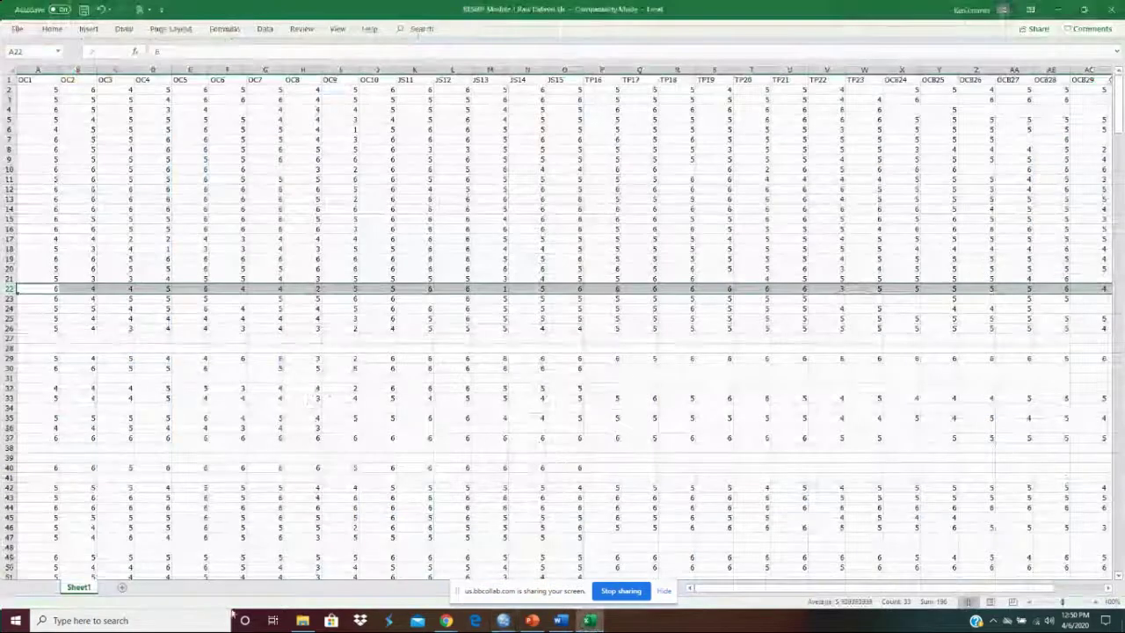
{"action": "left_click", "coordinate": [122, 587]}
{"action": "left_click", "coordinate": [69, 110]}
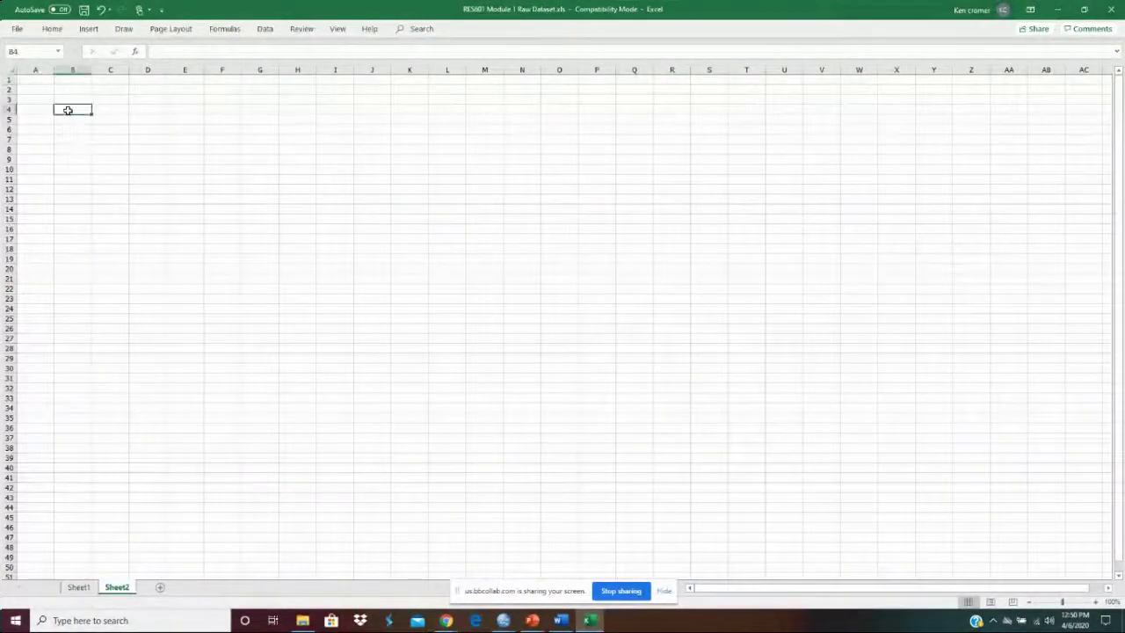
{"action": "right_click", "coordinate": [70, 111]}
{"action": "left_click", "coordinate": [93, 161]}
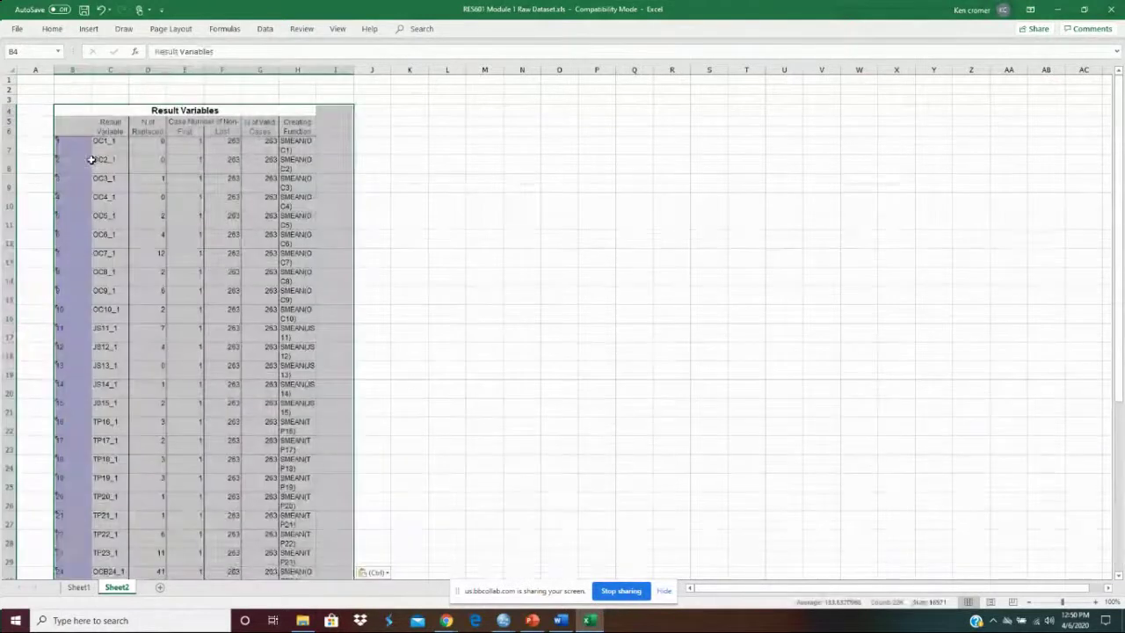
- Switch to the SPSS Data Editor and copy the values of OC1_1 through OCB31_1 for cases 1 to 263
{"action": "left_click", "coordinate": [523, 431]}
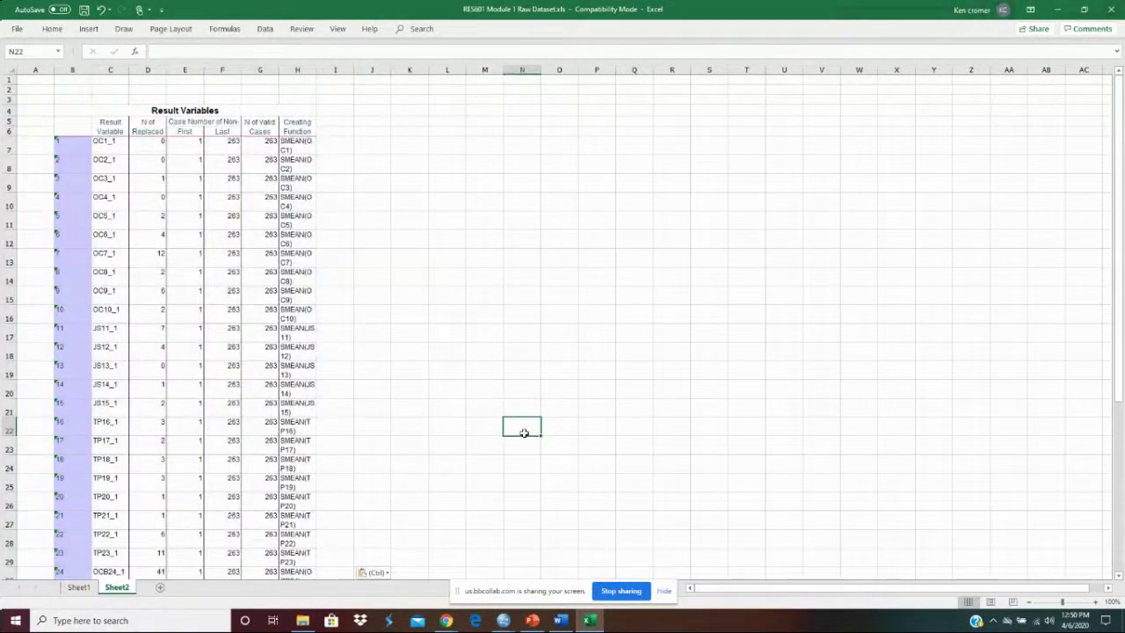
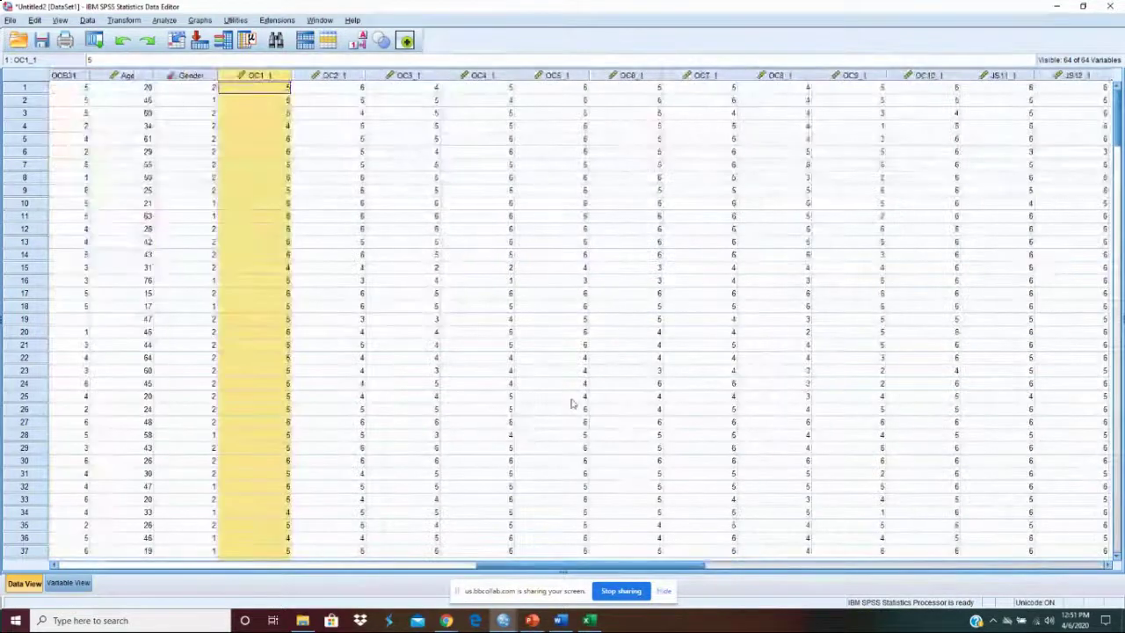
{"action": "left_click", "coordinate": [572, 398]}
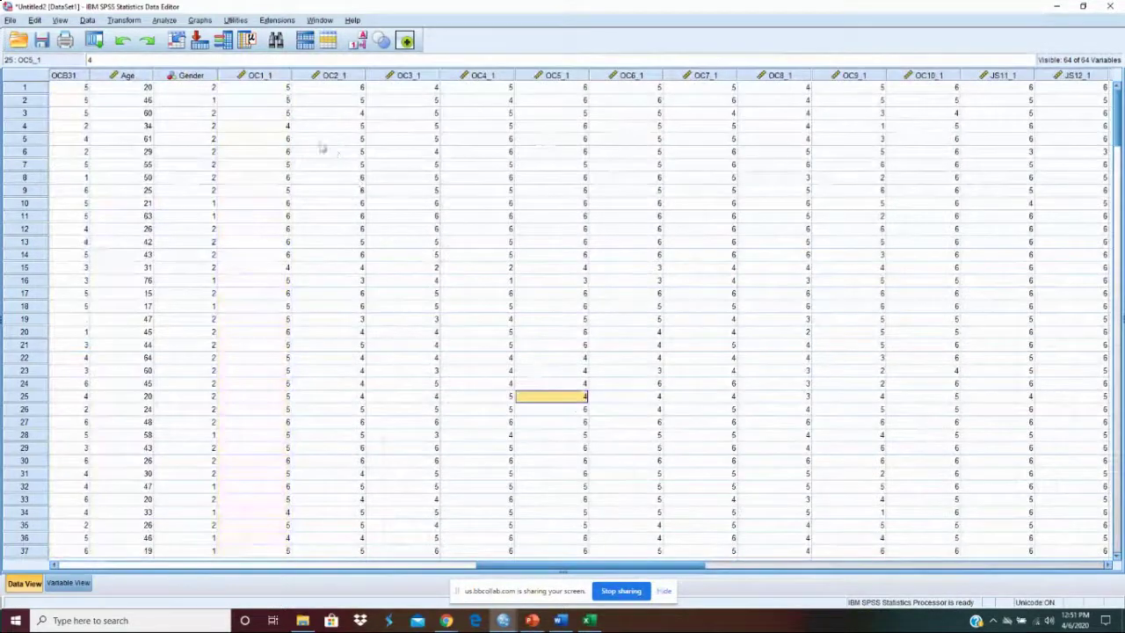
{"action": "left_click", "coordinate": [260, 89]}
{"action": "left_click_drag", "start_coordinate": [286, 100], "coordinate": [1011, 228]}
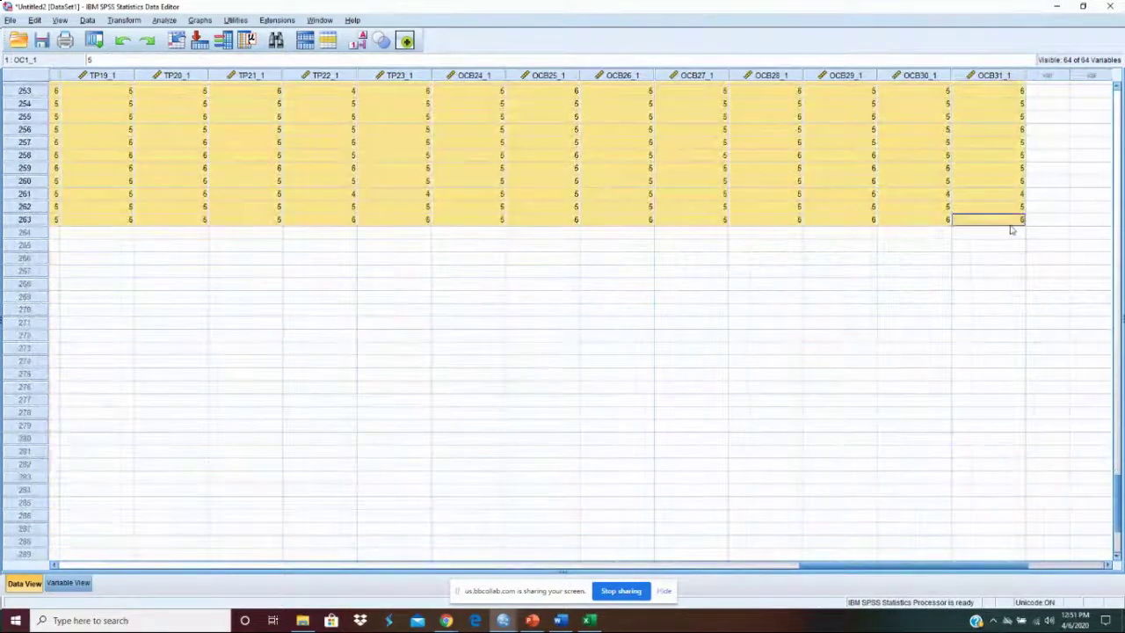
{"action": "right_click", "coordinate": [913, 173]}
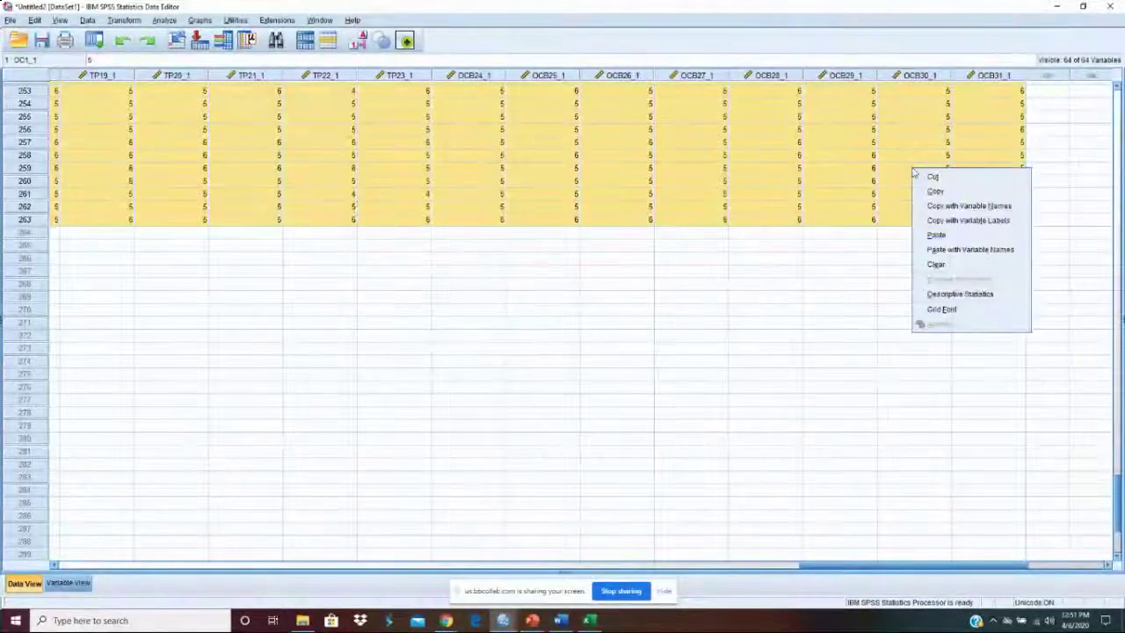
{"action": "left_click", "coordinate": [936, 191]}
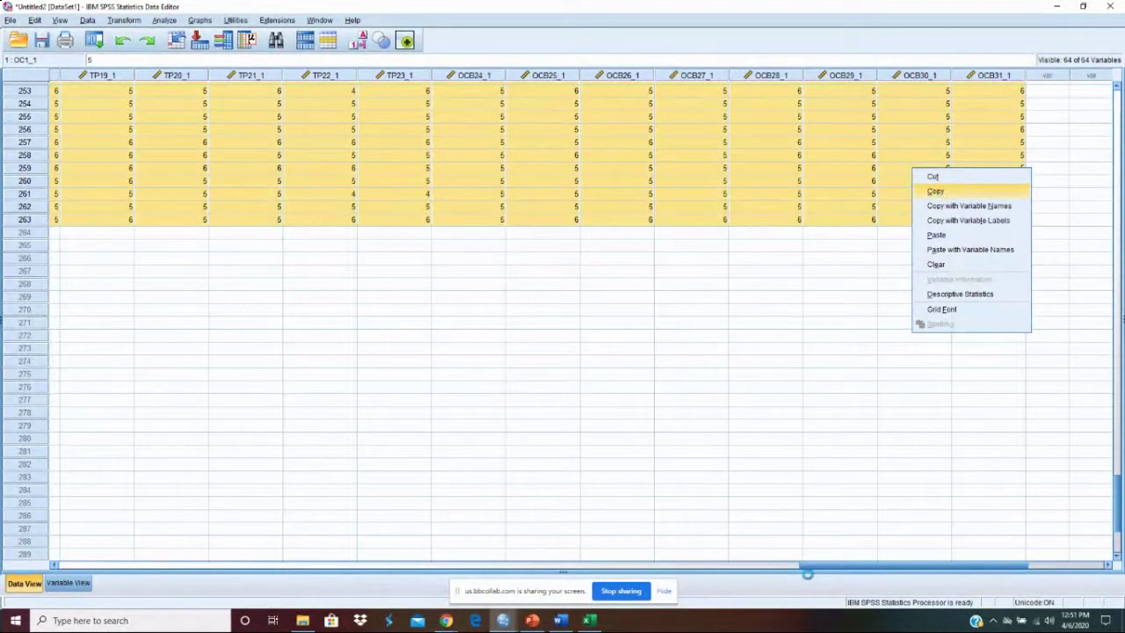
- Paste the copied values over the original variables, starting at case 1 of OC1
{"action": "left_click_drag", "start_coordinate": [849, 568], "coordinate": [98, 568]}
{"action": "scroll", "coordinate": [101, 400], "scroll_direction": "up", "scroll_amount": 20}
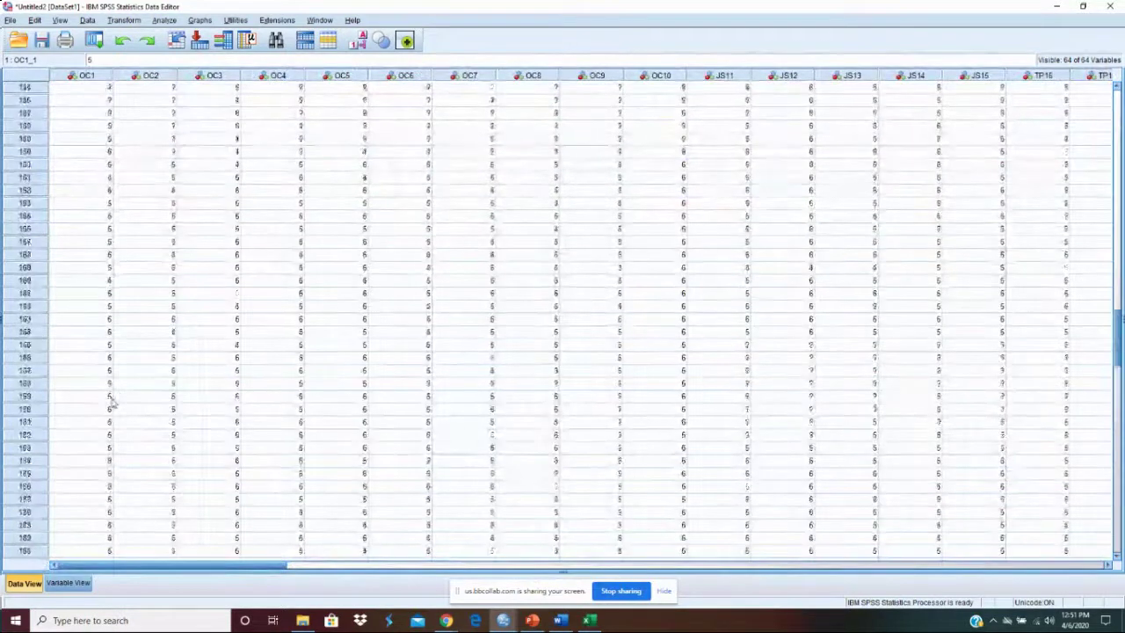
{"action": "scroll", "coordinate": [110, 398], "scroll_direction": "up", "scroll_amount": 20}
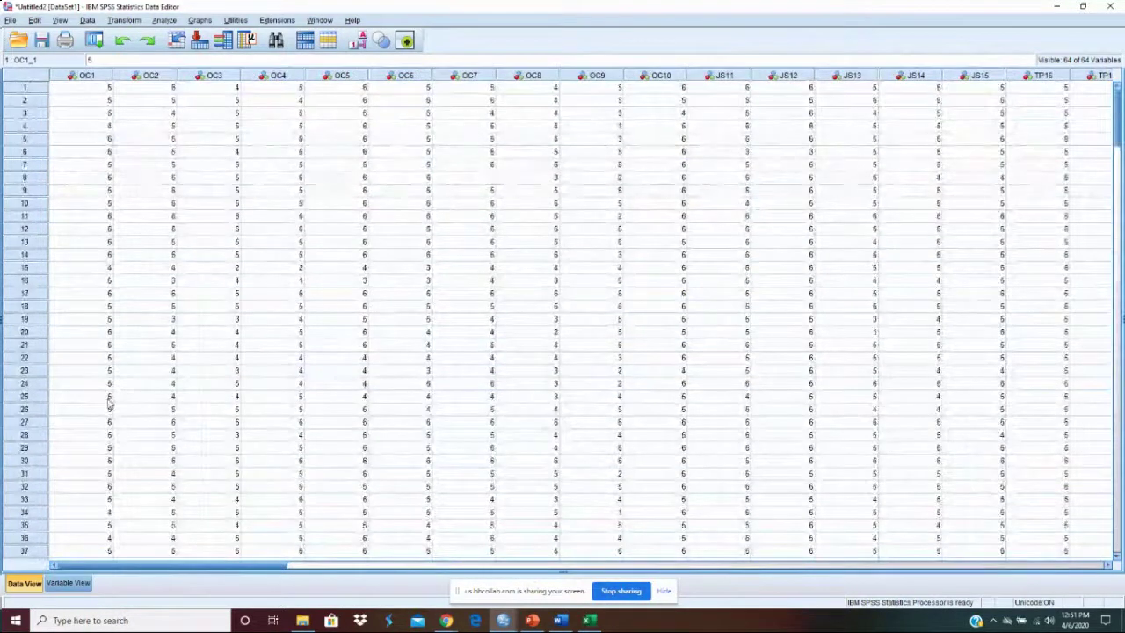
{"action": "left_click", "coordinate": [75, 89]}
{"action": "right_click", "coordinate": [76, 89]}
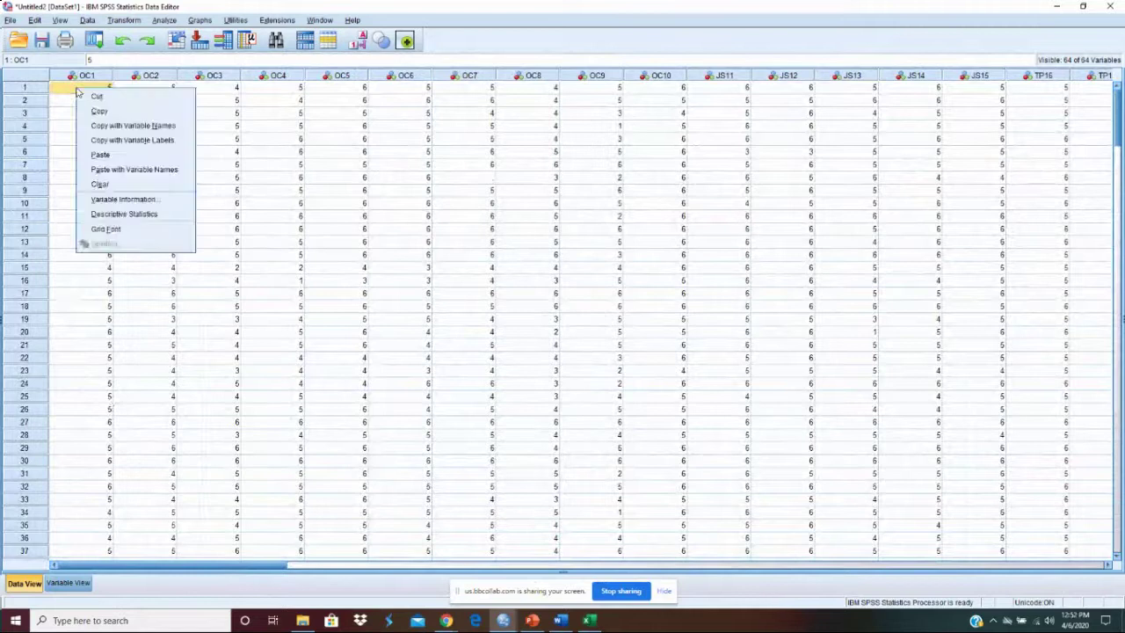
{"action": "left_click", "coordinate": [99, 154]}
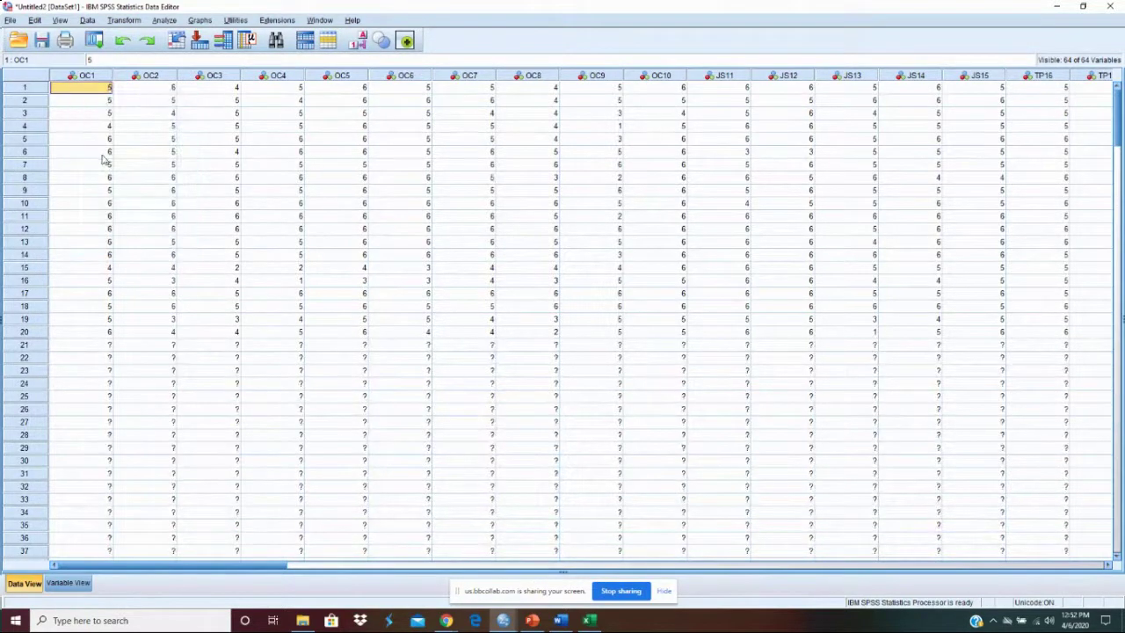
- Delete the variables OC1_1 through OCB31_1 from the dataset and return to its first columns
{"action": "left_click", "coordinate": [417, 570]}
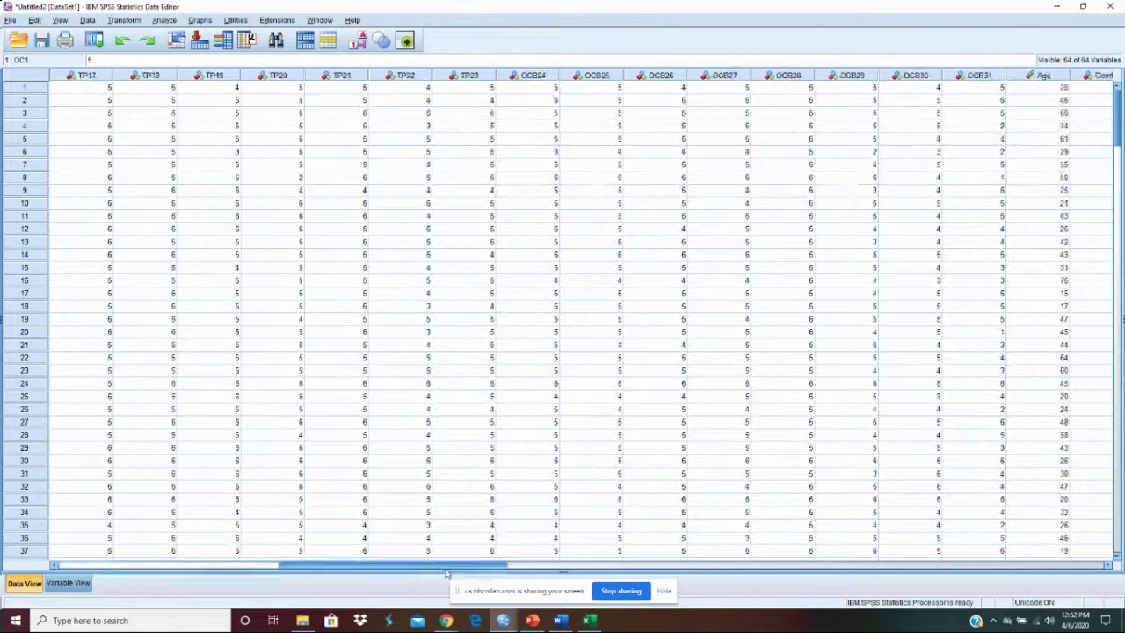
{"action": "left_click", "coordinate": [538, 570]}
{"action": "left_click_drag", "start_coordinate": [543, 570], "coordinate": [532, 571]}
{"action": "left_click_drag", "start_coordinate": [220, 77], "coordinate": [1100, 79]}
{"action": "left_click_drag", "start_coordinate": [1119, 117], "coordinate": [1018, 129]}
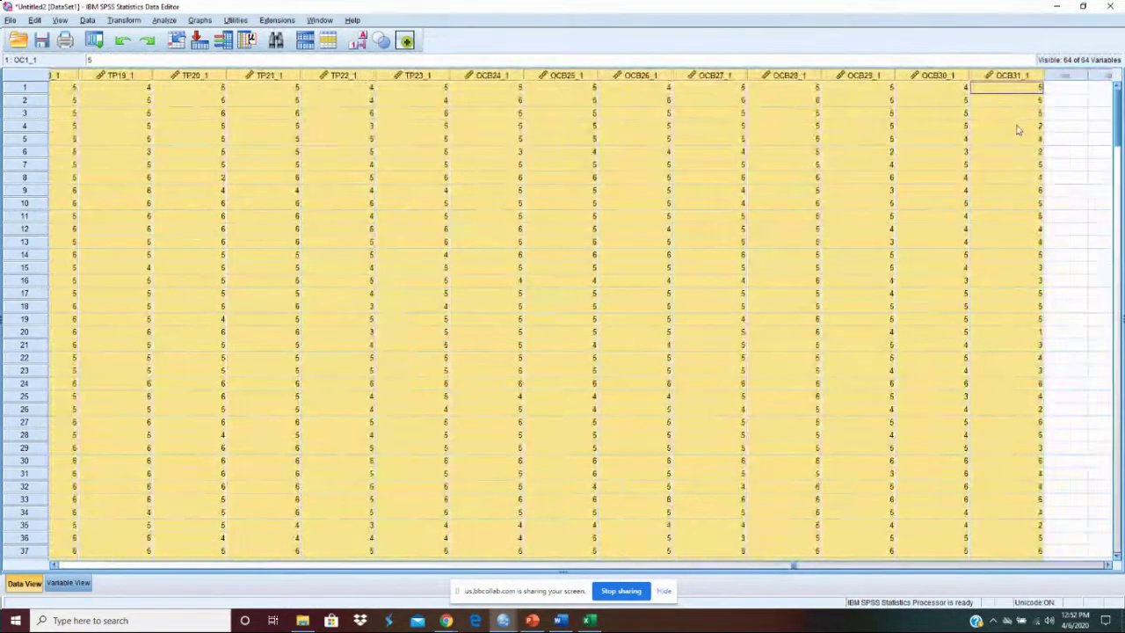
{"action": "key", "text": "Delete"}
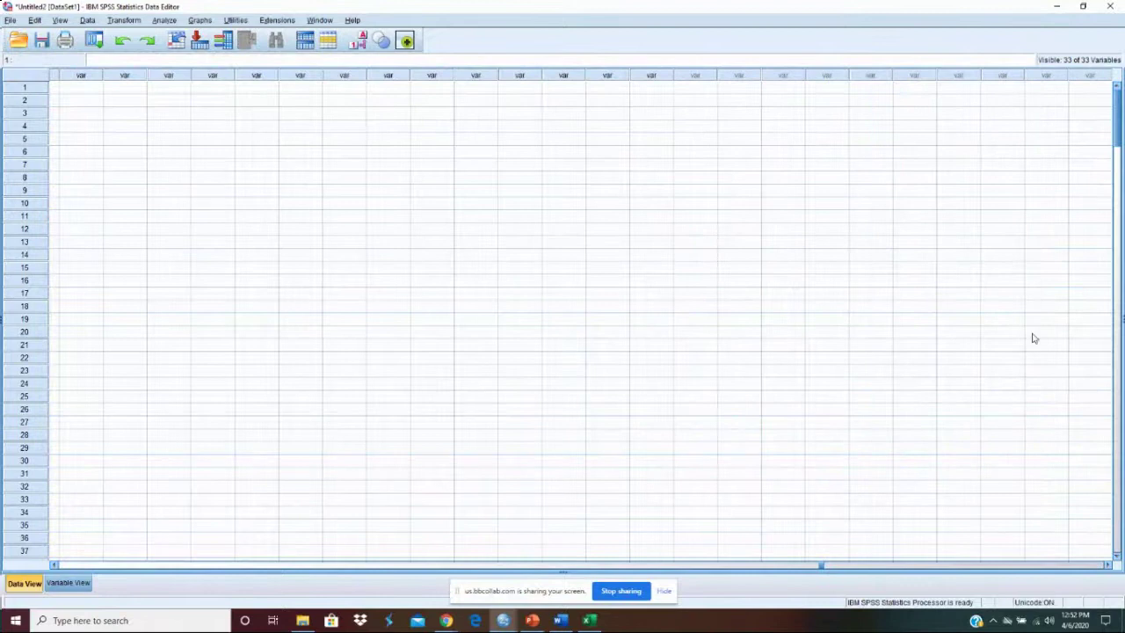
{"action": "left_click_drag", "start_coordinate": [822, 566], "coordinate": [104, 585]}
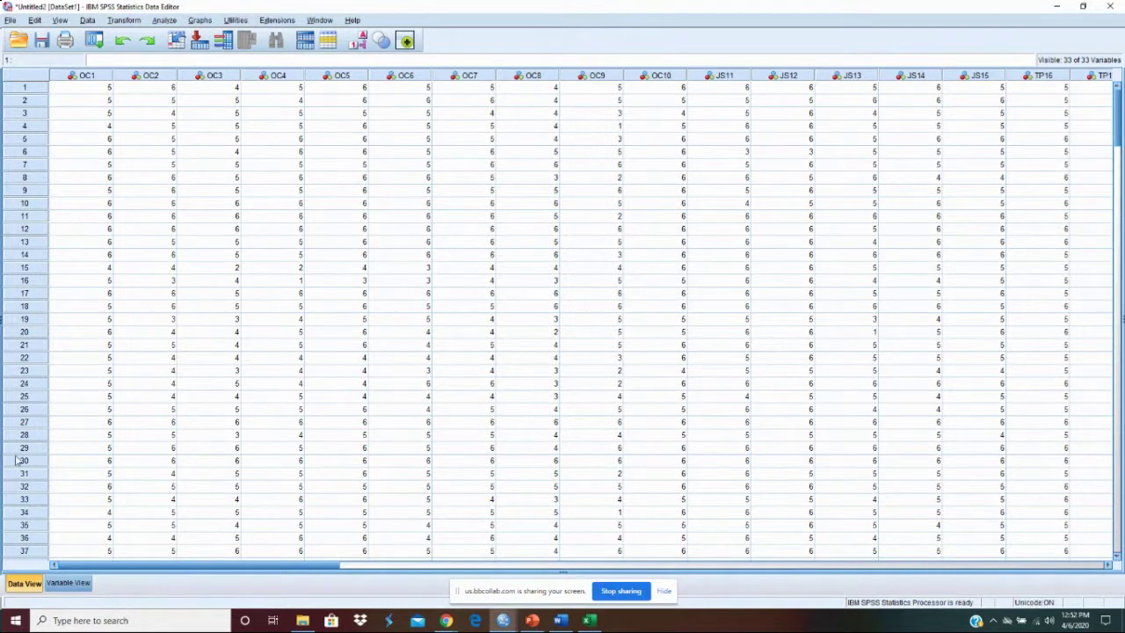
{"action": "key", "text": "alt+Tab"}
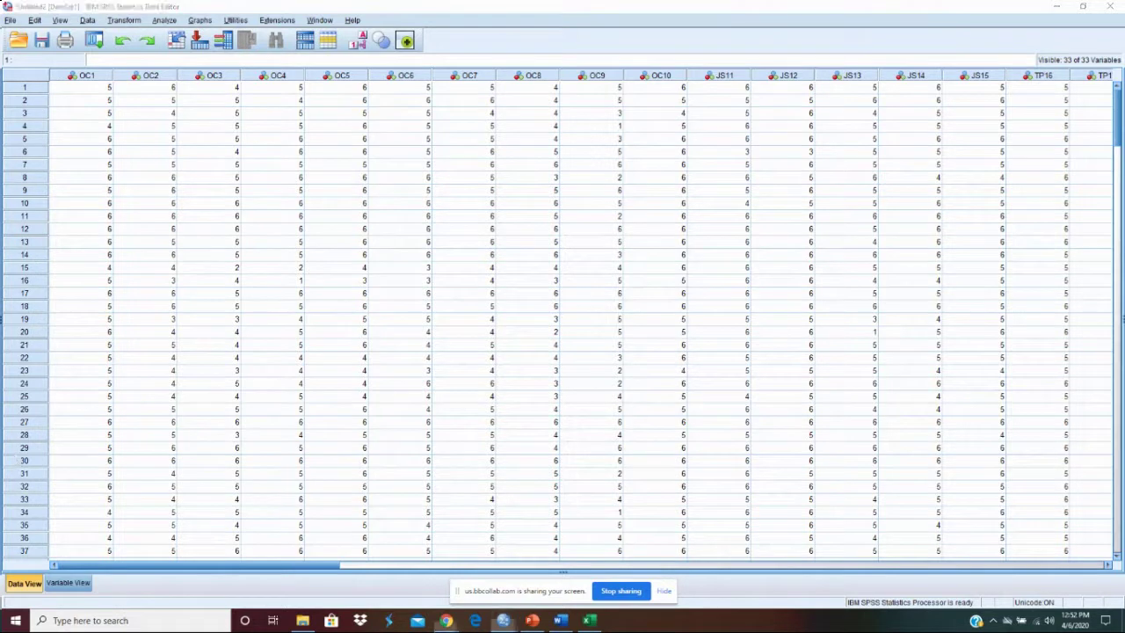